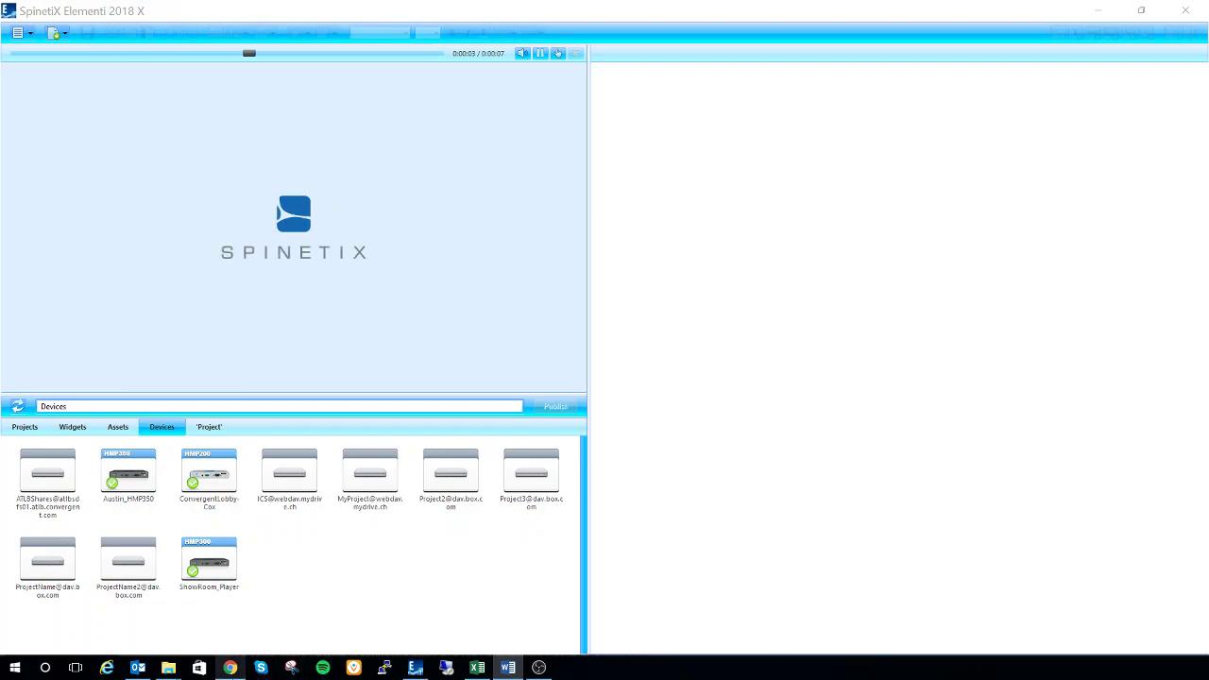
Switch to Chrome and review the Pull Mode wiki page's configuration notes and WebDAV content server options
{"action": "left_click", "coordinate": [231, 669]}
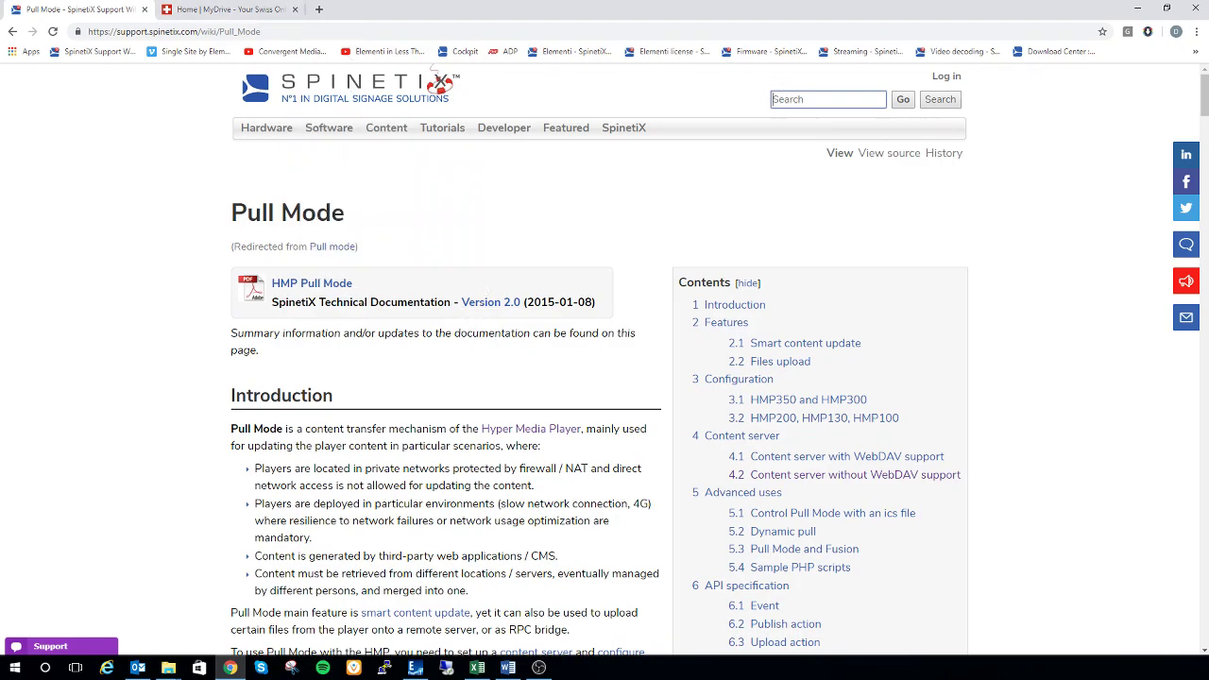
{"action": "scroll", "coordinate": [475, 321], "scroll_direction": "down", "scroll_amount": 20}
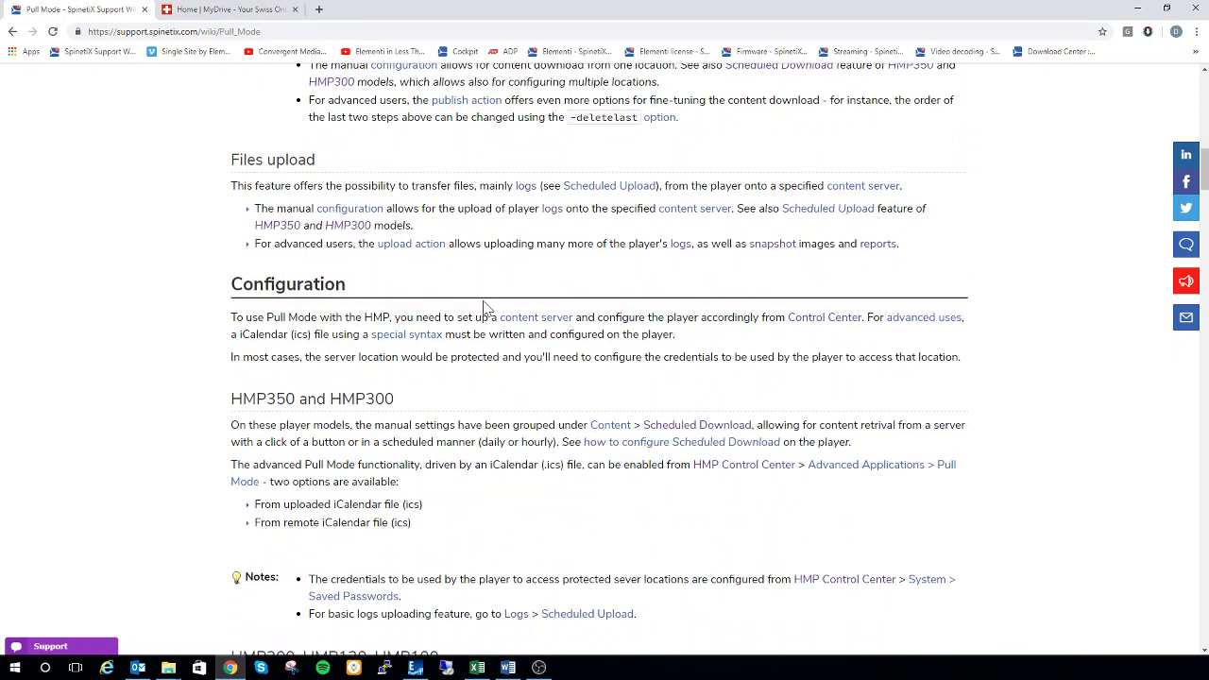
{"action": "scroll", "coordinate": [599, 359], "scroll_direction": "down", "scroll_amount": 13}
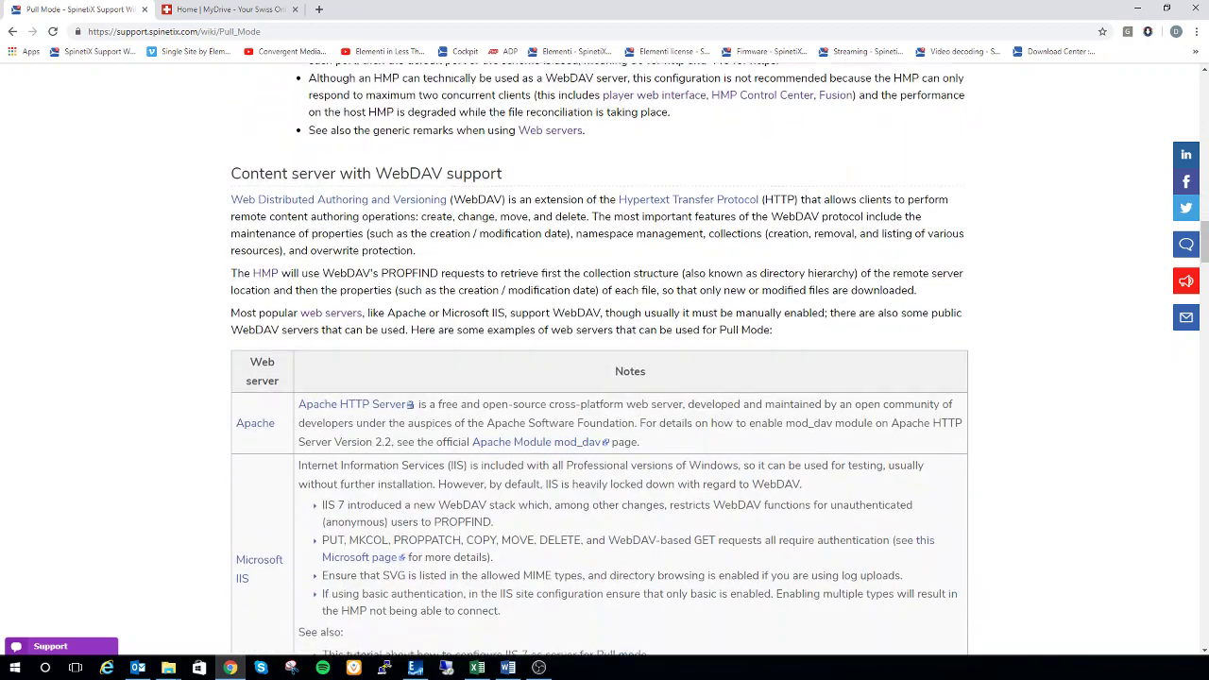
{"action": "scroll", "coordinate": [600, 359], "scroll_direction": "down", "scroll_amount": 3}
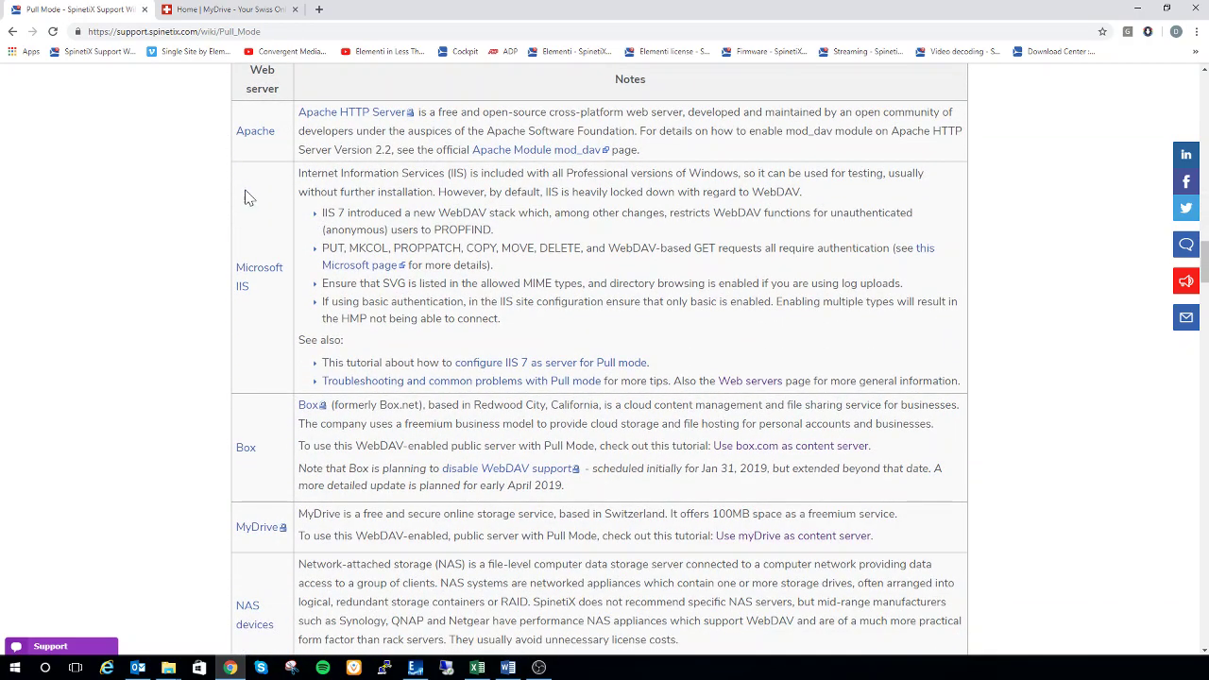
{"action": "scroll", "coordinate": [261, 379], "scroll_direction": "down", "scroll_amount": 3}
{"action": "scroll", "coordinate": [282, 296], "scroll_direction": "up", "scroll_amount": 14}
{"action": "scroll", "coordinate": [536, 328], "scroll_direction": "up", "scroll_amount": 12}
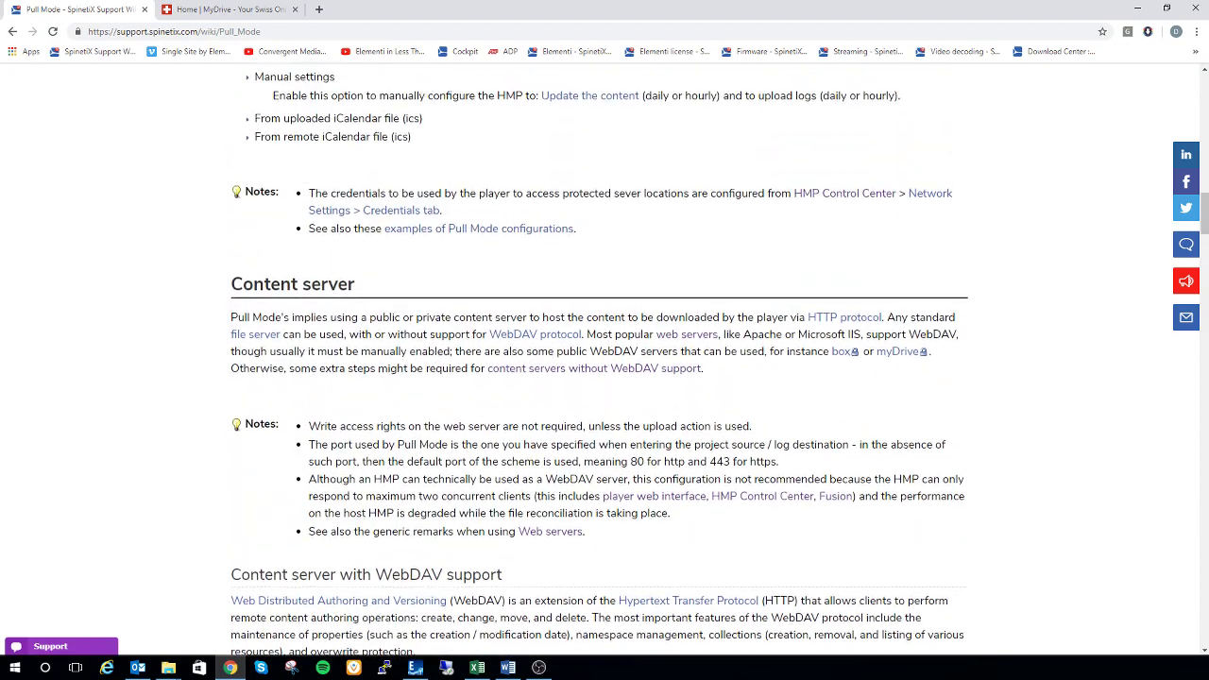
{"action": "scroll", "coordinate": [529, 330], "scroll_direction": "up", "scroll_amount": 3}
{"action": "scroll", "coordinate": [280, 480], "scroll_direction": "down", "scroll_amount": 15}
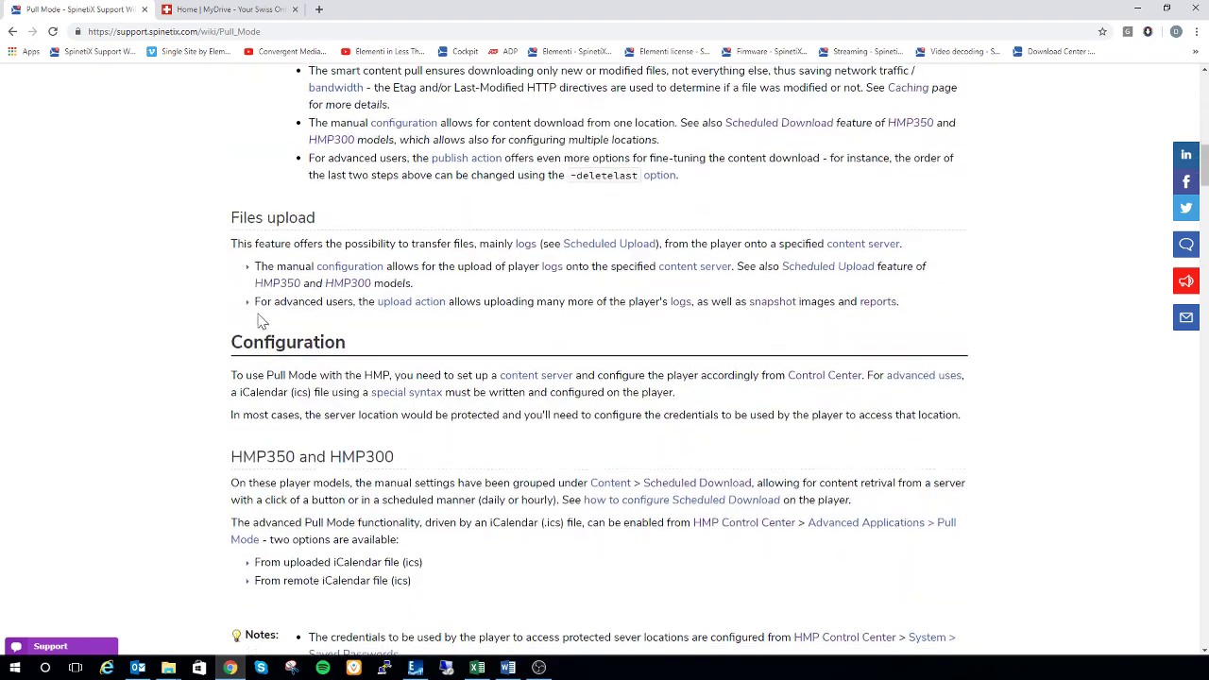
{"action": "scroll", "coordinate": [280, 480], "scroll_direction": "down", "scroll_amount": 4}
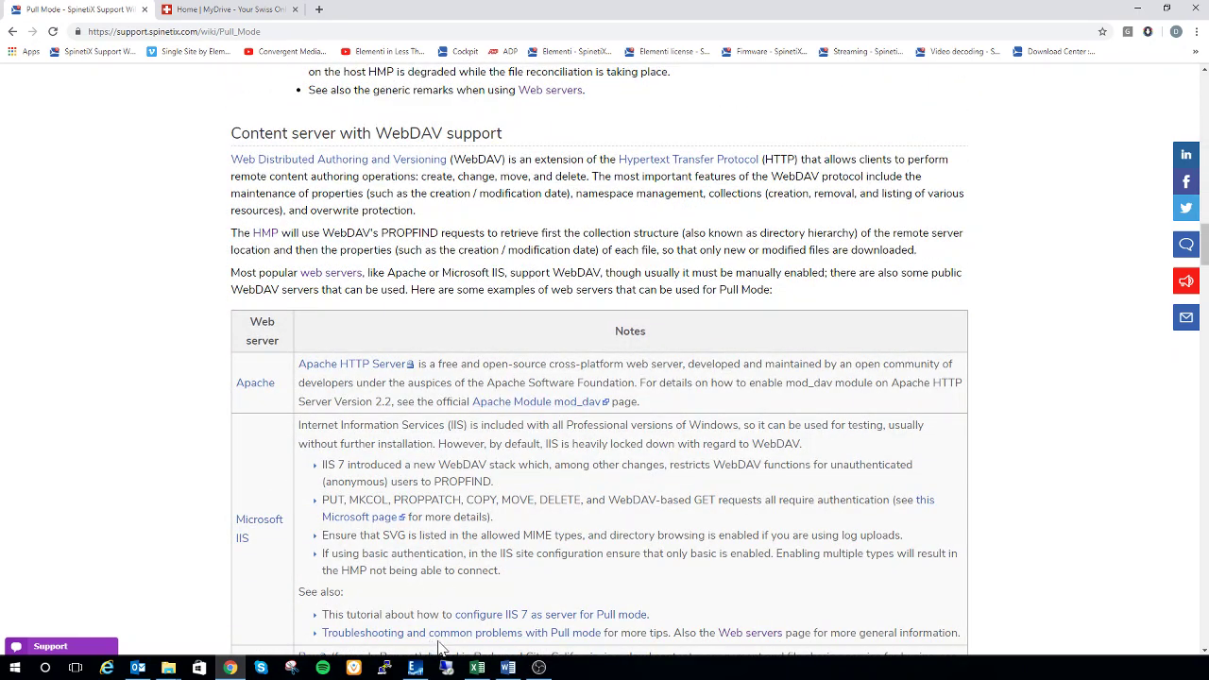
{"action": "scroll", "coordinate": [858, 184], "scroll_direction": "up", "scroll_amount": 20}
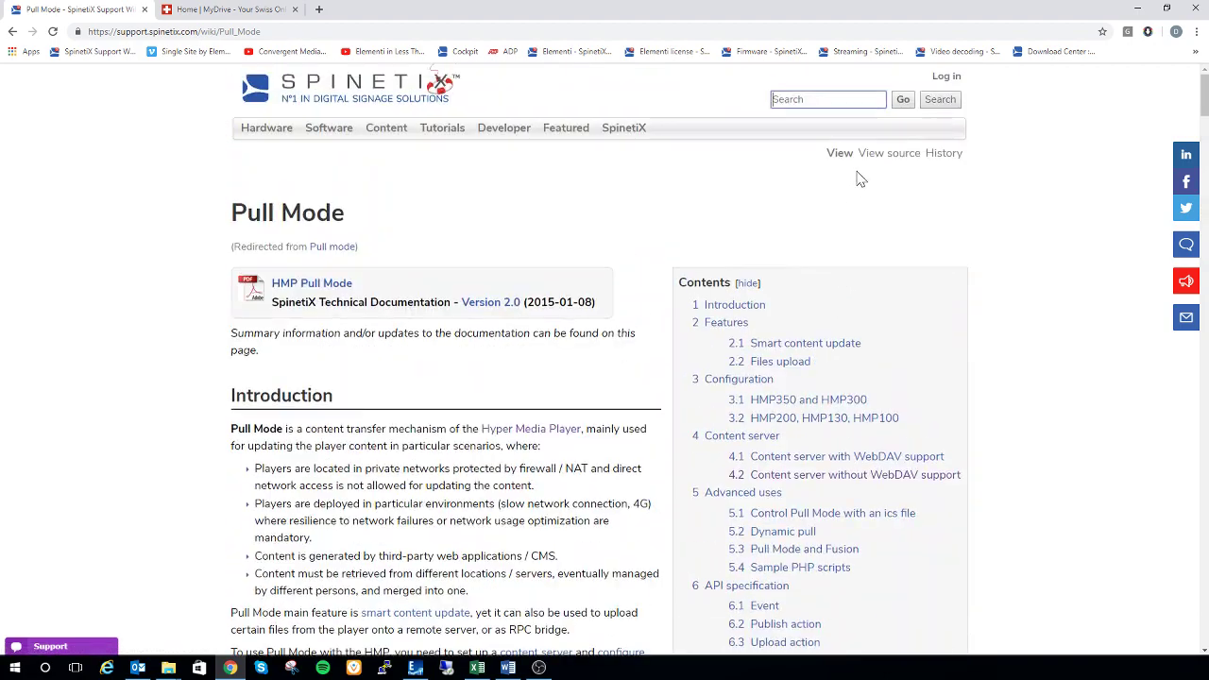
Search the support wiki for "iis" and open the "Configure IIS as server for Pull mode" tutorial
{"action": "left_click", "coordinate": [827, 99]}
{"action": "type", "text": "iis"}
{"action": "key", "text": "Return"}
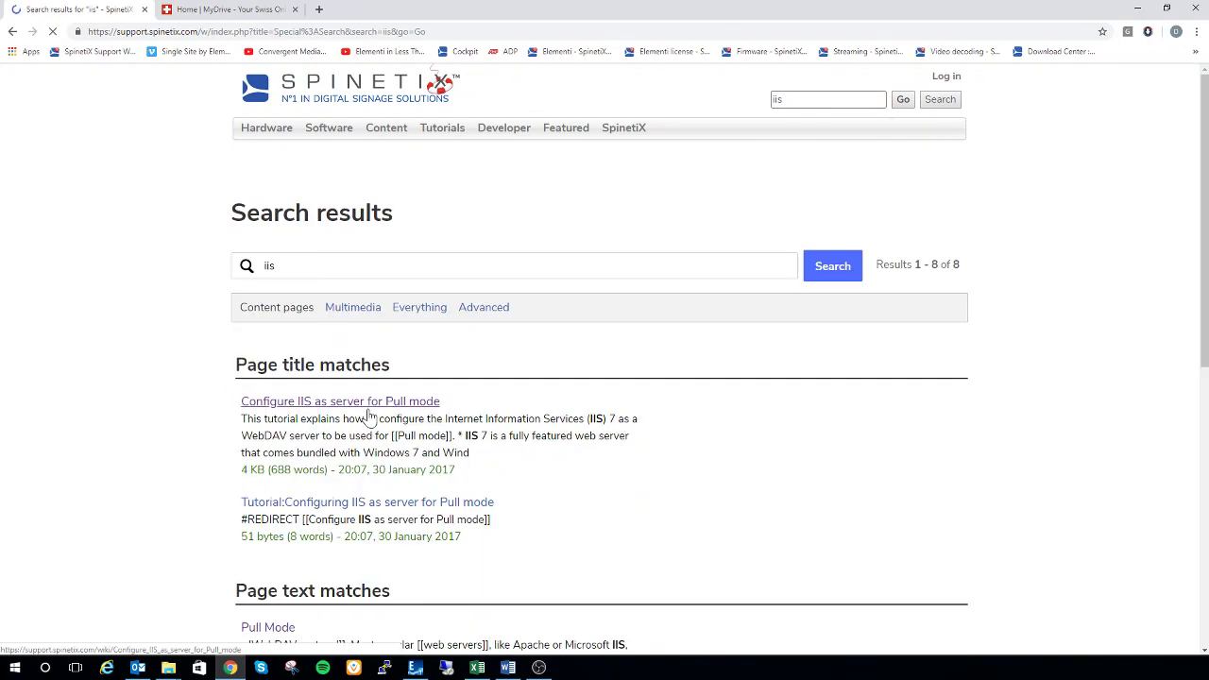
{"action": "left_click", "coordinate": [369, 412]}
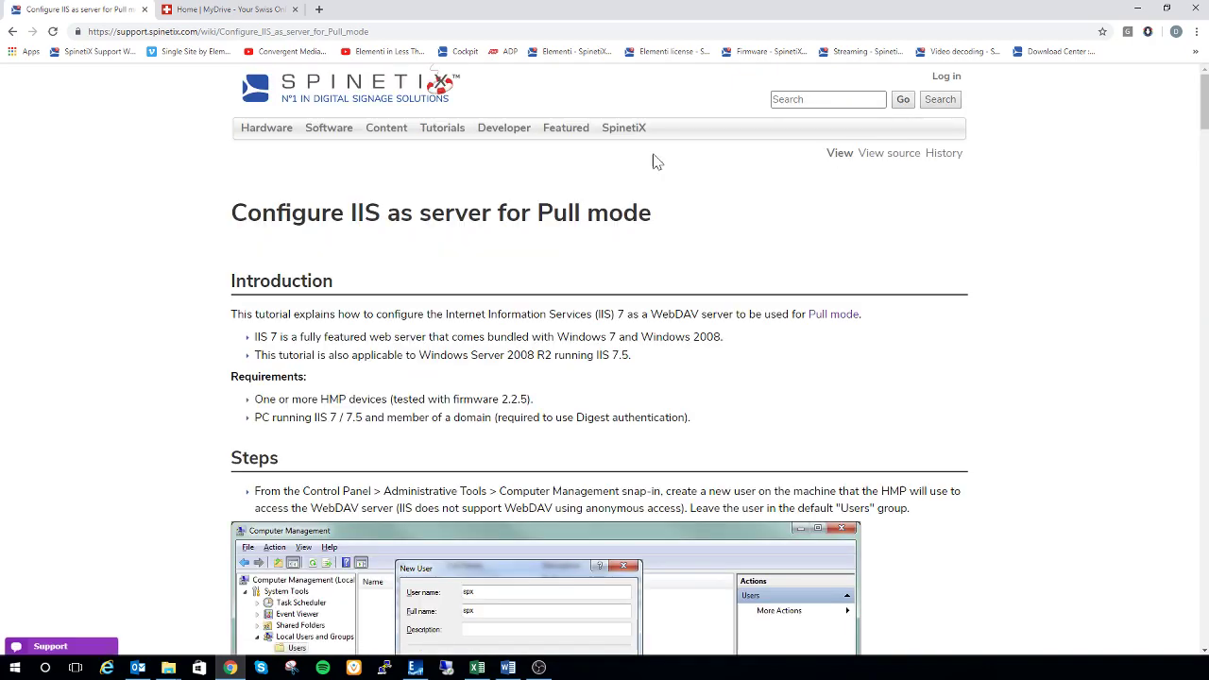
Search the support wiki for "mydrive" and read through the "Use myDrive as content server" tutorial
{"action": "left_click", "coordinate": [827, 99]}
{"action": "type", "text": "mydrive"}
{"action": "key", "text": "Return"}
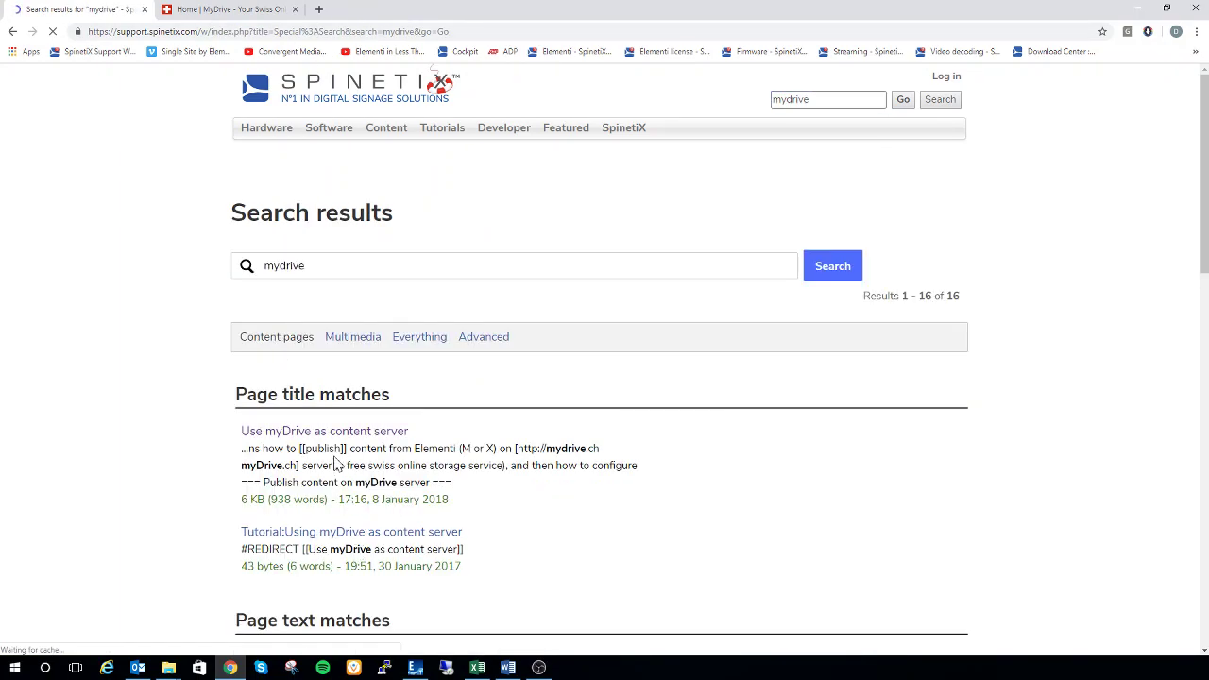
{"action": "left_click", "coordinate": [337, 436]}
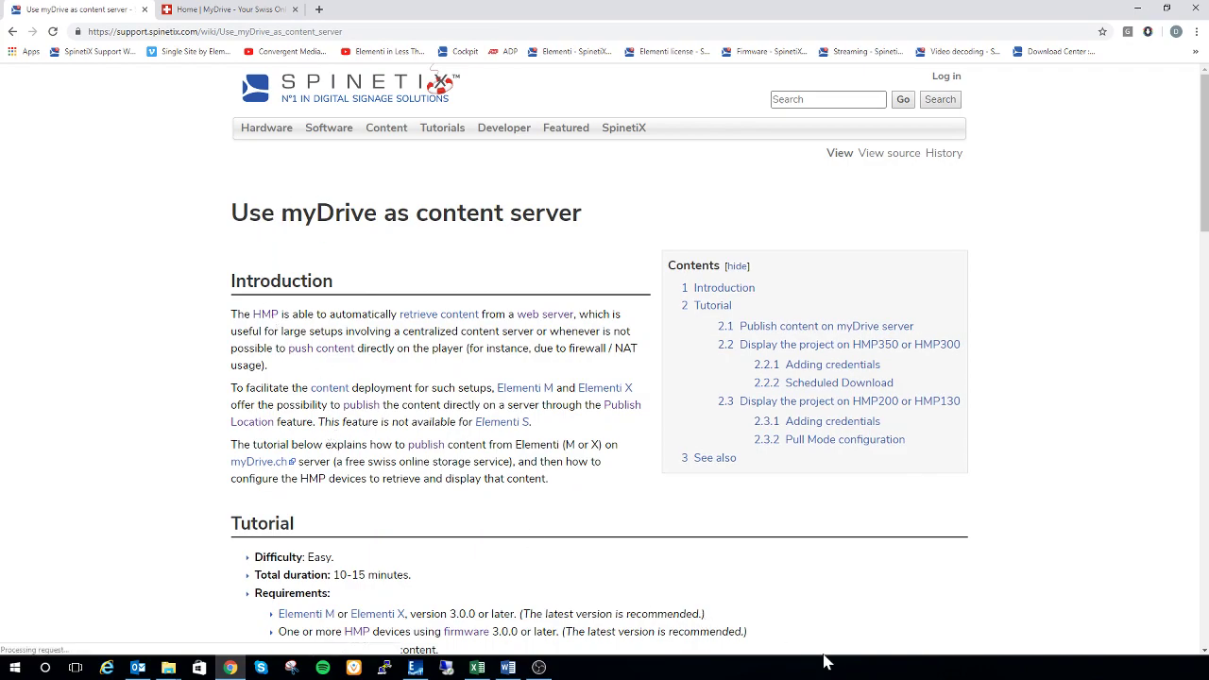
{"action": "scroll", "coordinate": [695, 394], "scroll_direction": "down", "scroll_amount": 3}
{"action": "scroll", "coordinate": [694, 395], "scroll_direction": "down", "scroll_amount": 5}
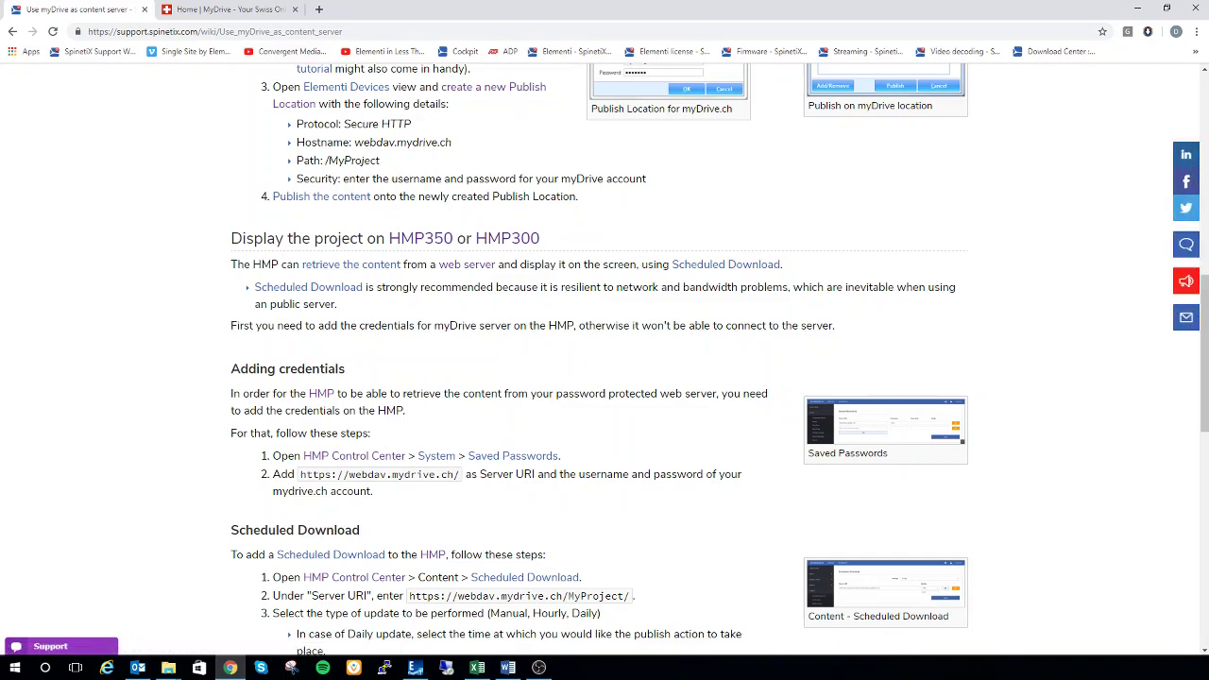
{"action": "scroll", "coordinate": [534, 382], "scroll_direction": "up", "scroll_amount": 9}
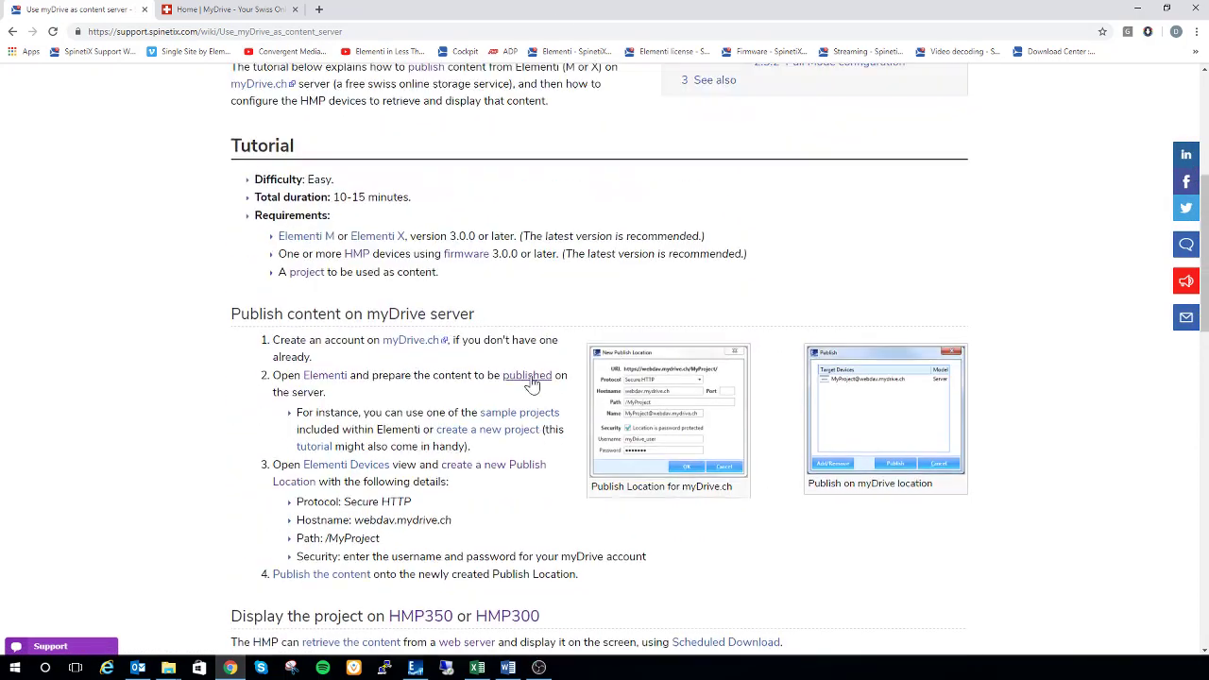
{"action": "mouse_move", "coordinate": [518, 260]}
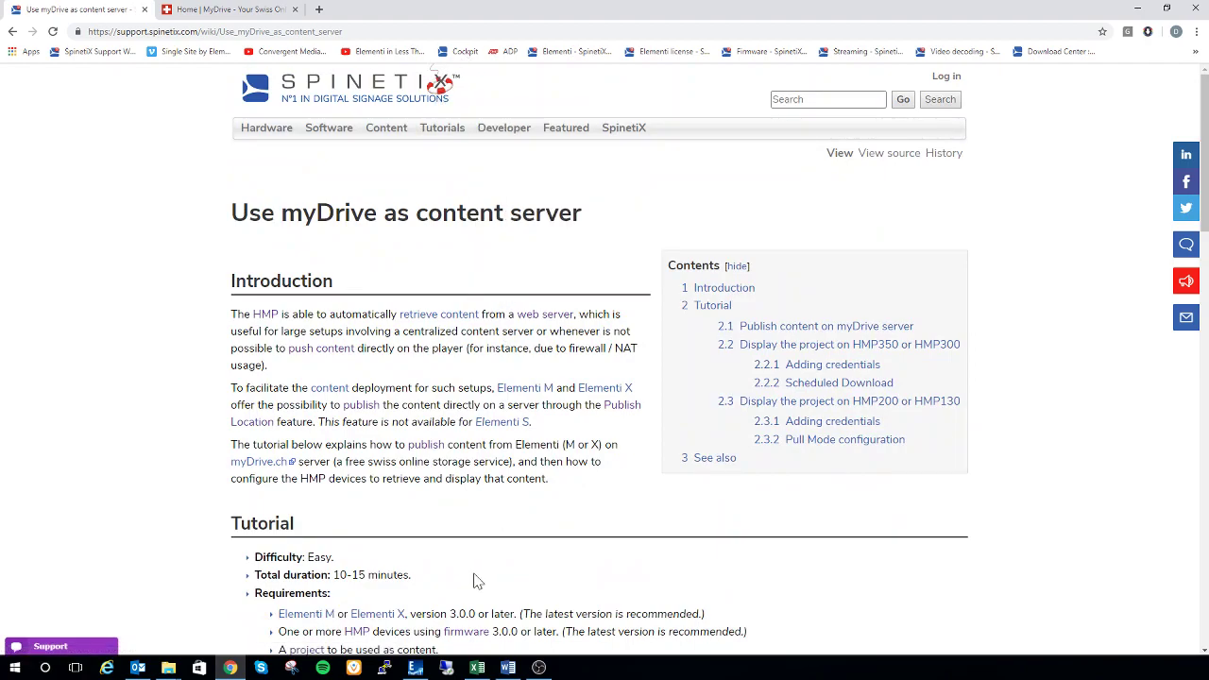
Switch to SpinetiX Elementi, examine the protocol choices and fields for a new publish location, and cancel without creating it
{"action": "left_click", "coordinate": [417, 668]}
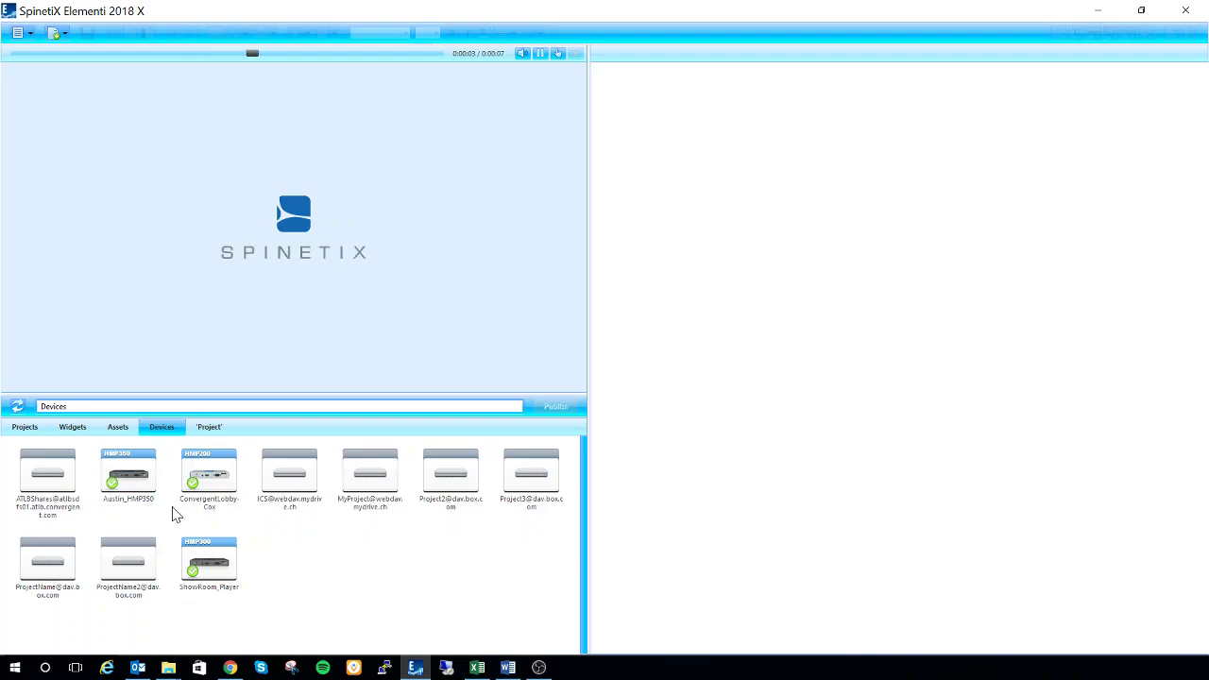
{"action": "right_click", "coordinate": [320, 557]}
{"action": "left_click", "coordinate": [337, 576]}
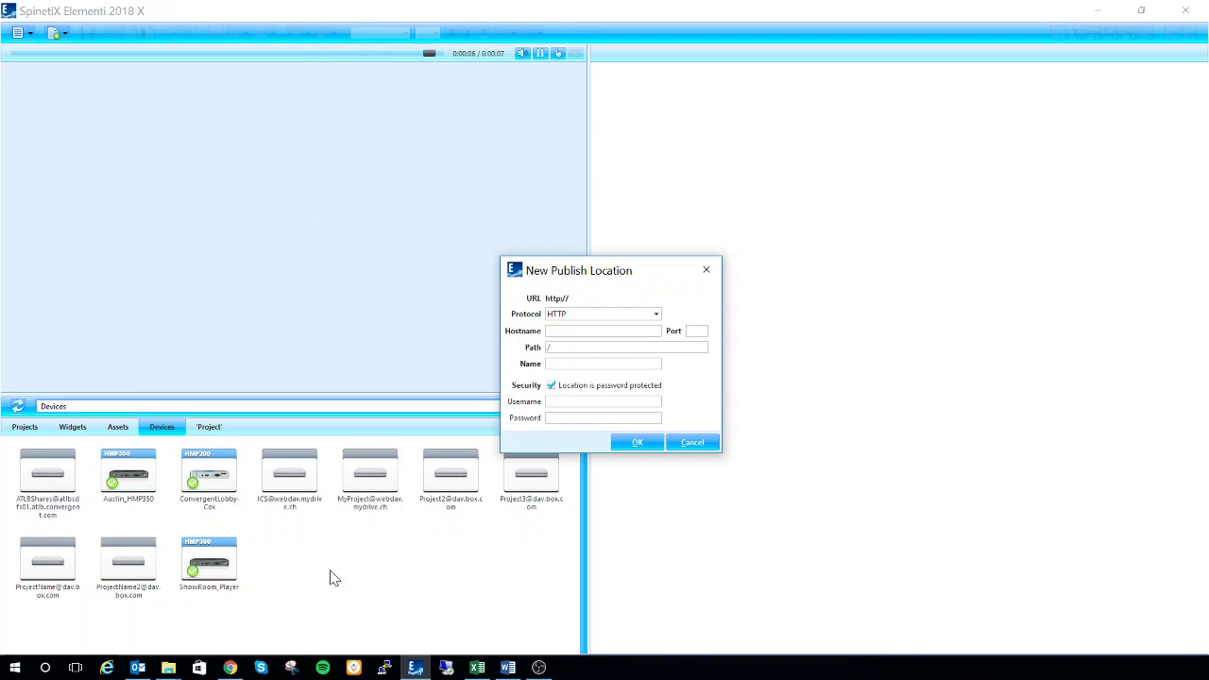
{"action": "left_click", "coordinate": [659, 319]}
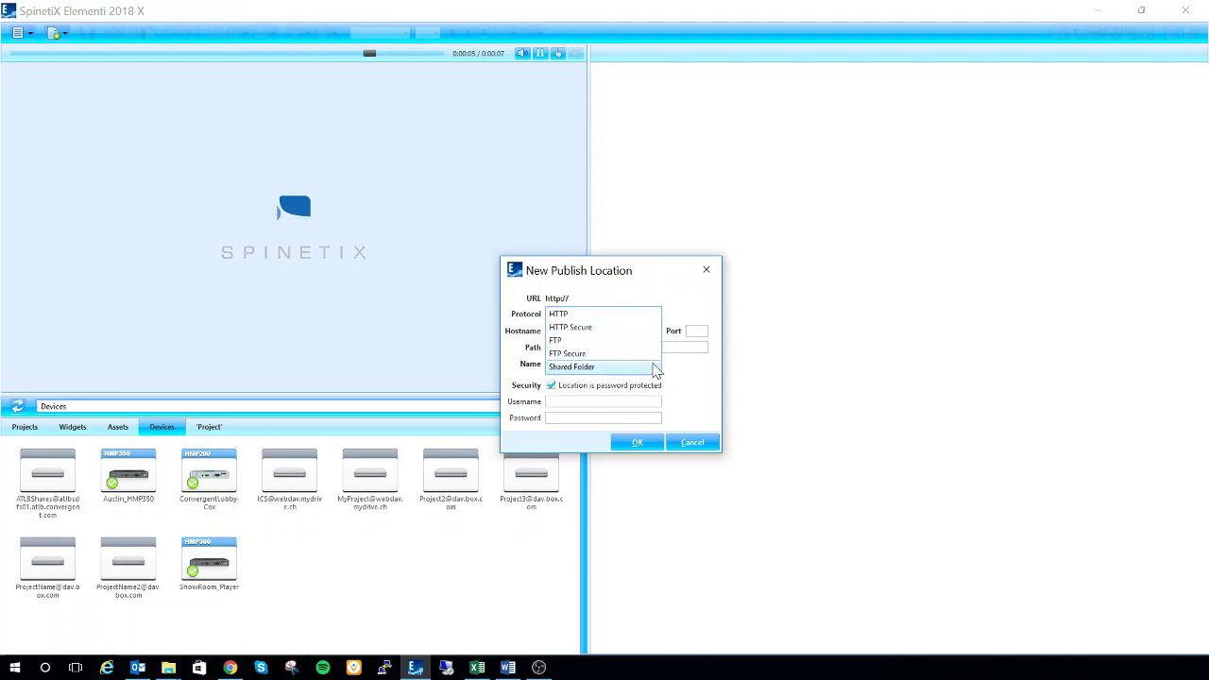
{"action": "left_click", "coordinate": [654, 318]}
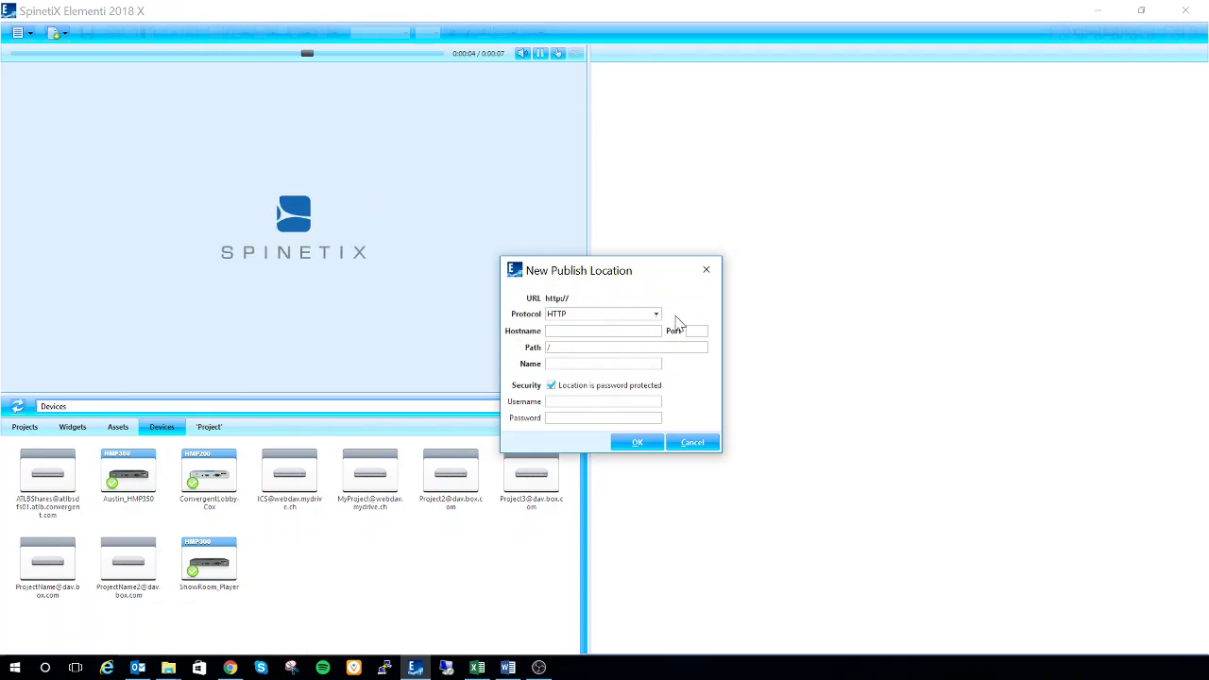
{"action": "left_click", "coordinate": [647, 330]}
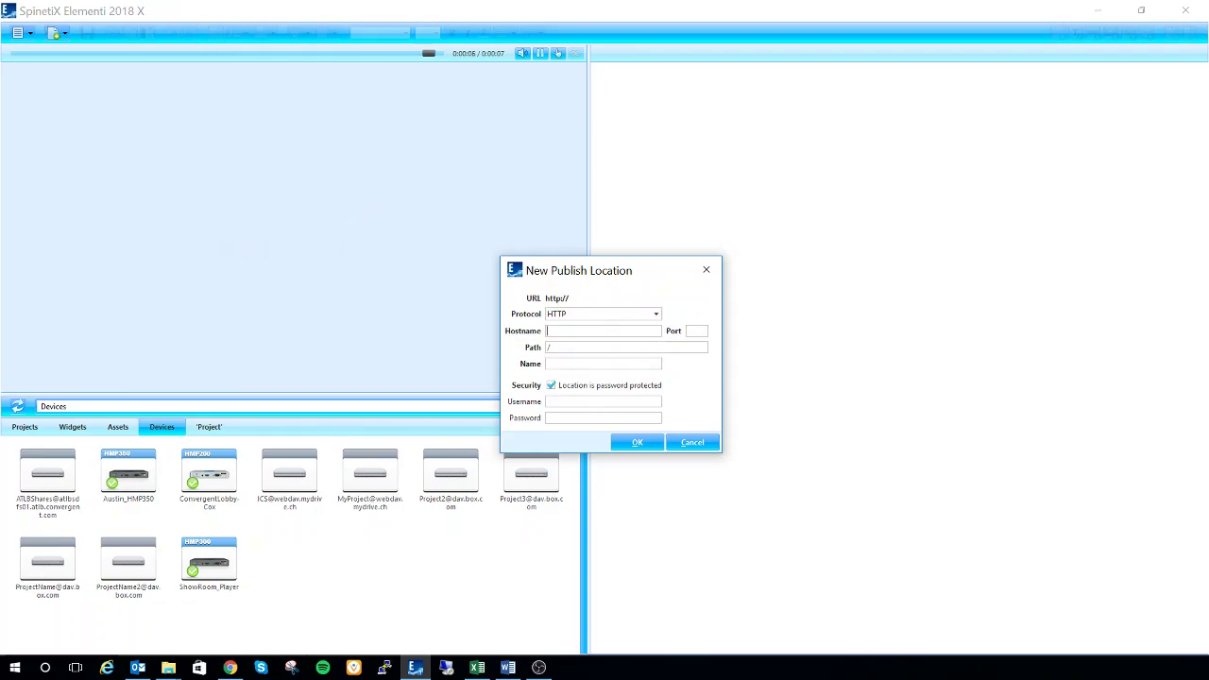
{"action": "left_click", "coordinate": [686, 334]}
{"action": "left_click", "coordinate": [548, 364]}
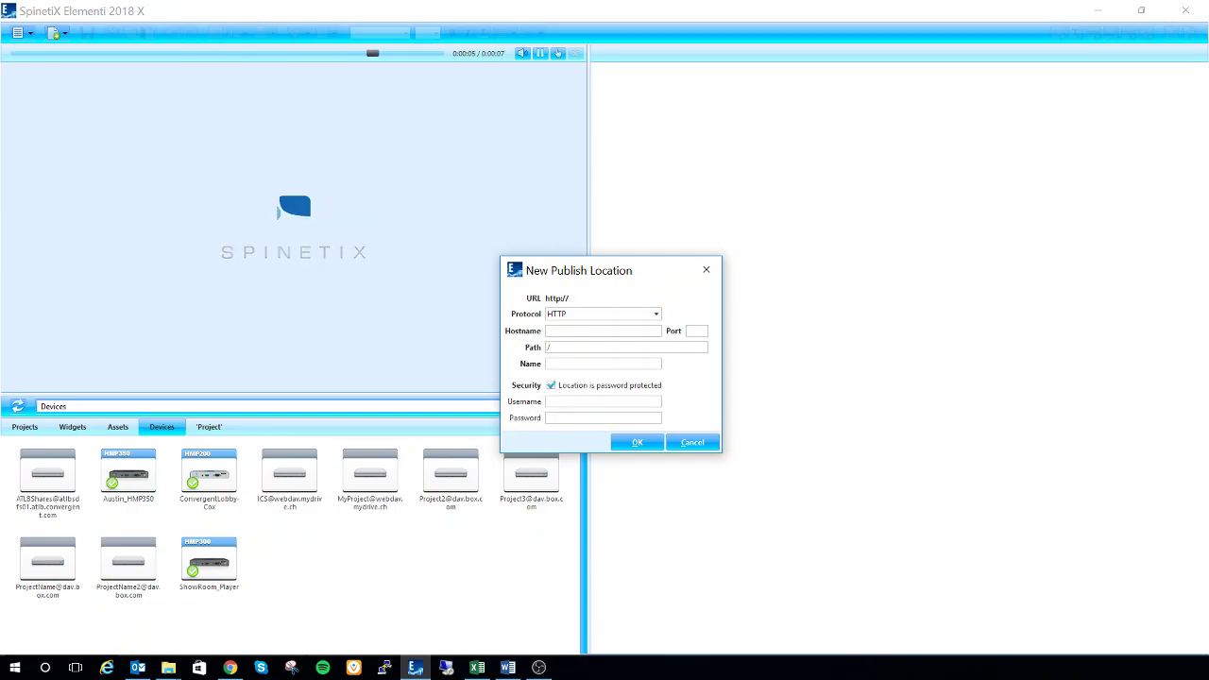
{"action": "left_click", "coordinate": [557, 401]}
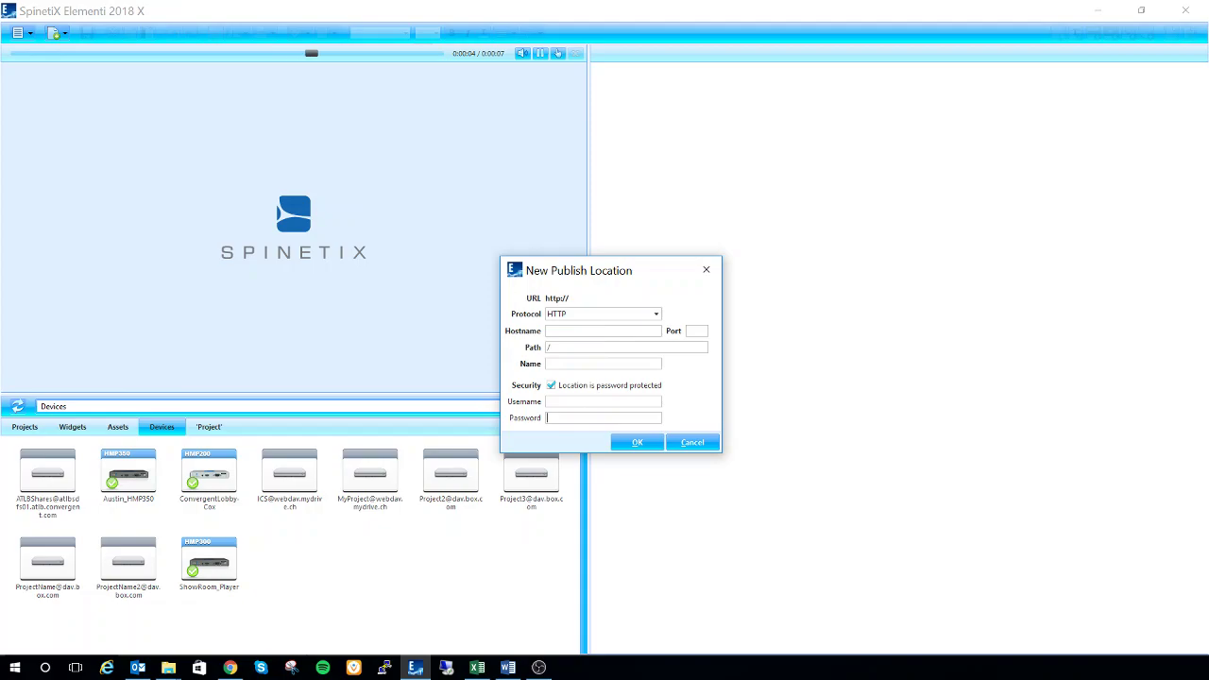
{"action": "left_click", "coordinate": [685, 446]}
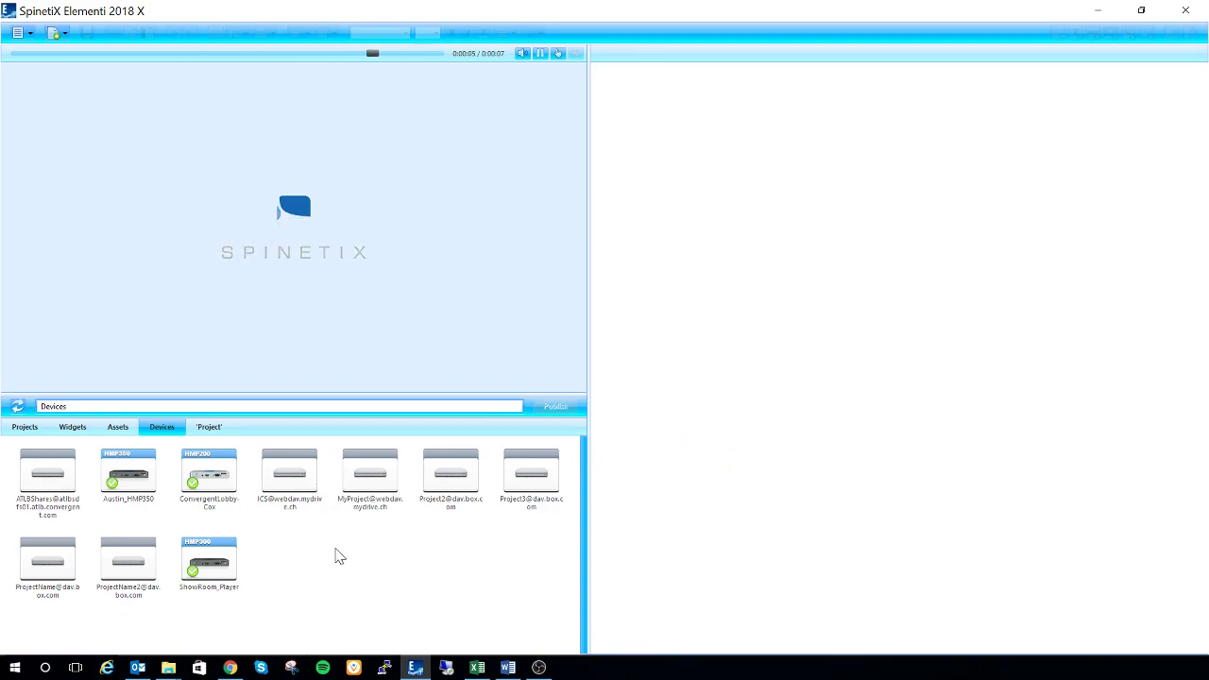
Inspect the properties of the existing MyProject publish location on webdav.mydrive.ch and close them unchanged
{"action": "right_click", "coordinate": [371, 482]}
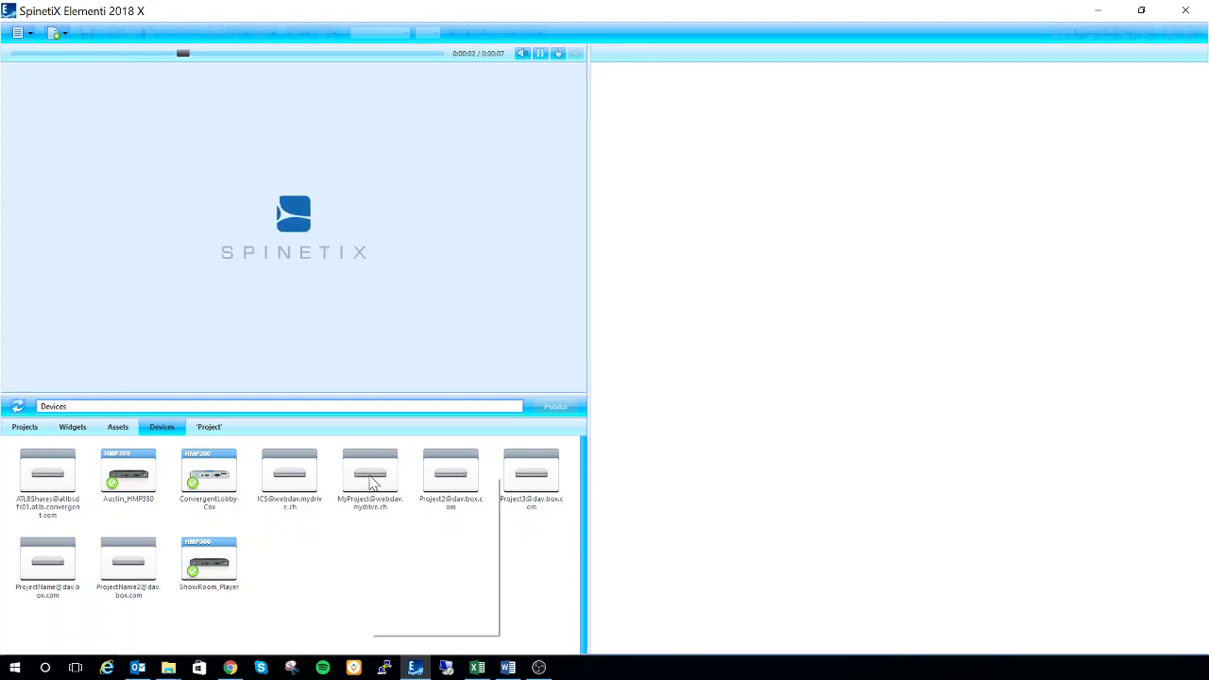
{"action": "left_click", "coordinate": [388, 510]}
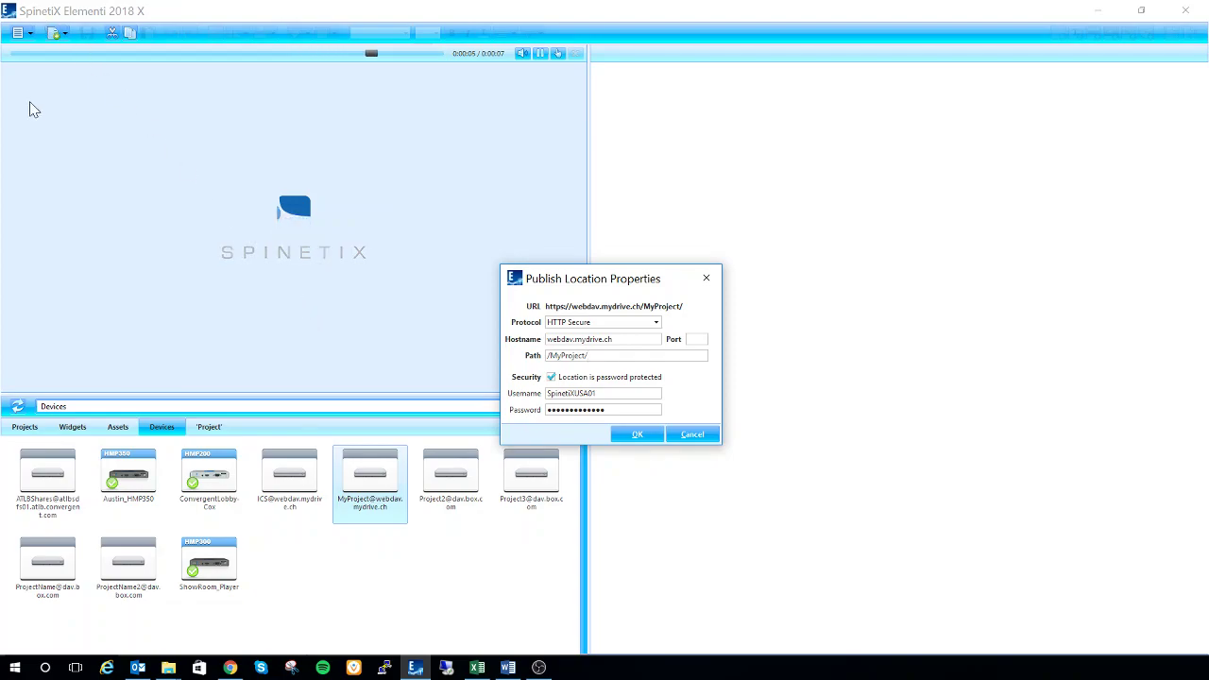
{"action": "left_click", "coordinate": [705, 281]}
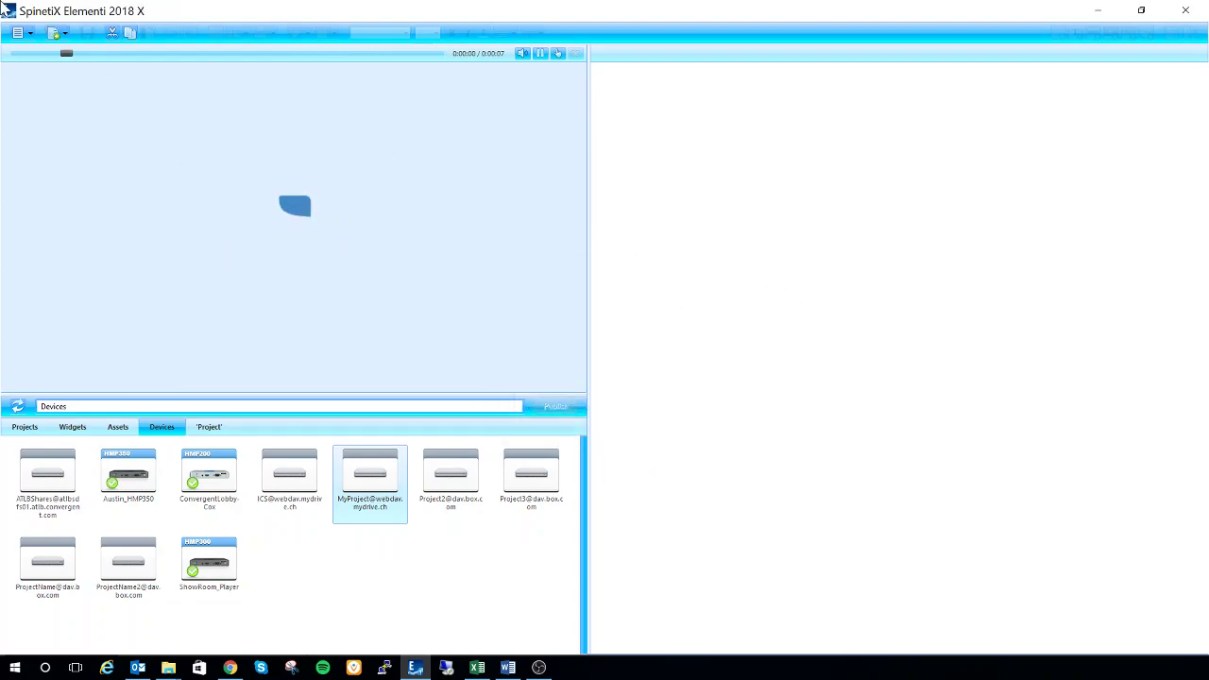
Find the webdav.mydrive.ch/MyProject entries in the stored network credentials and close the list
{"action": "left_click", "coordinate": [28, 33]}
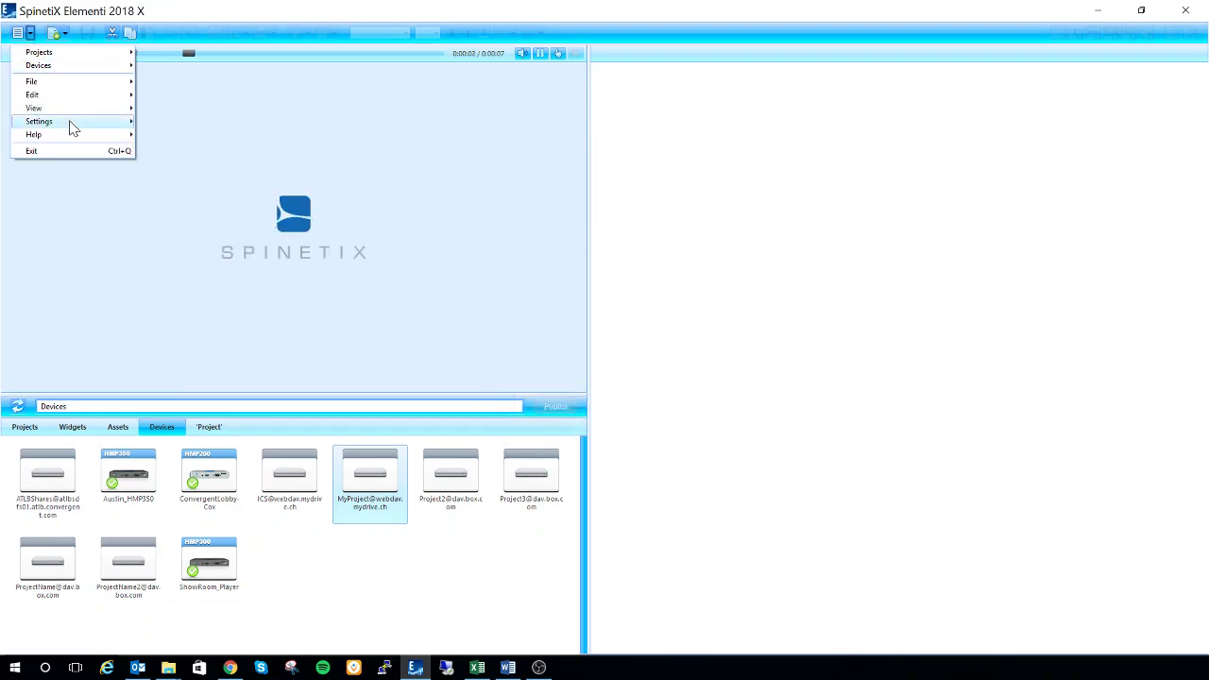
{"action": "mouse_move", "coordinate": [74, 123]}
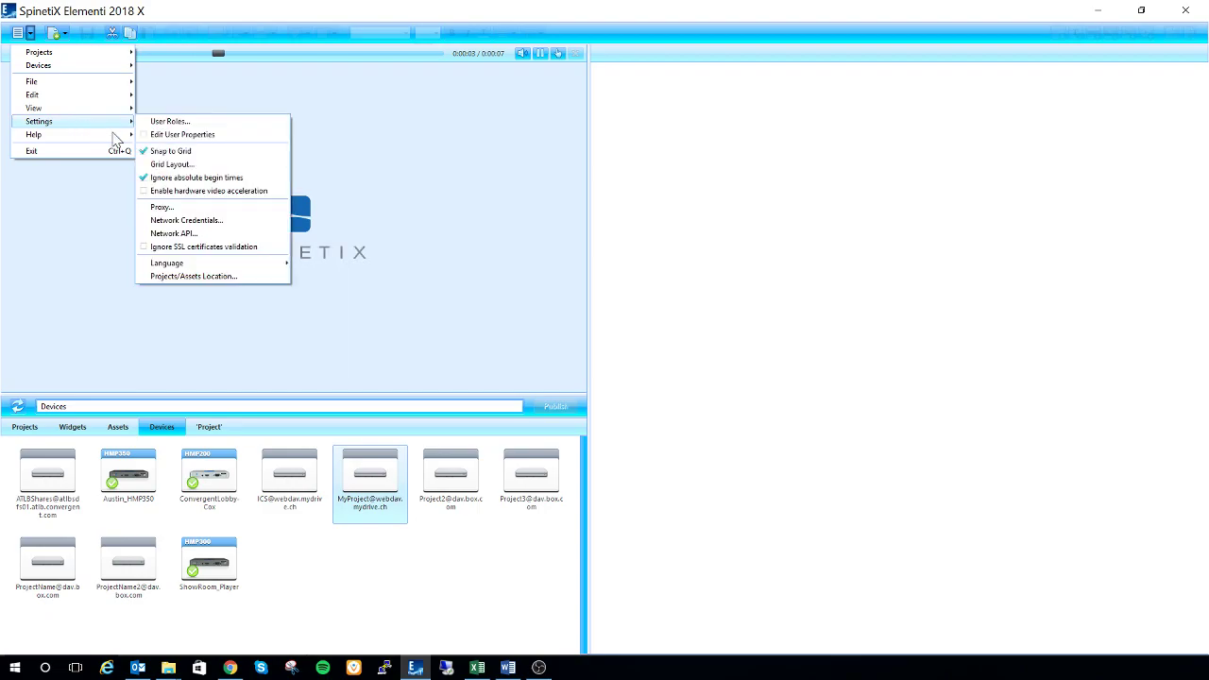
{"action": "left_click", "coordinate": [216, 225]}
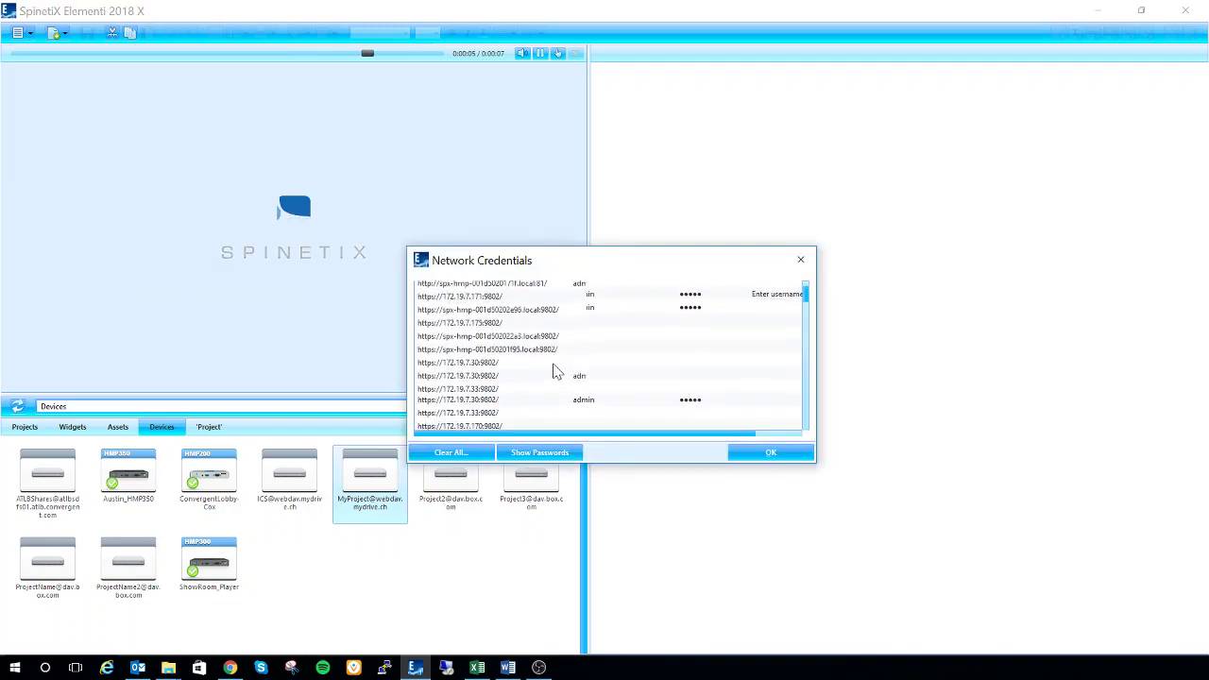
{"action": "scroll", "coordinate": [558, 373], "scroll_direction": "down", "scroll_amount": 5}
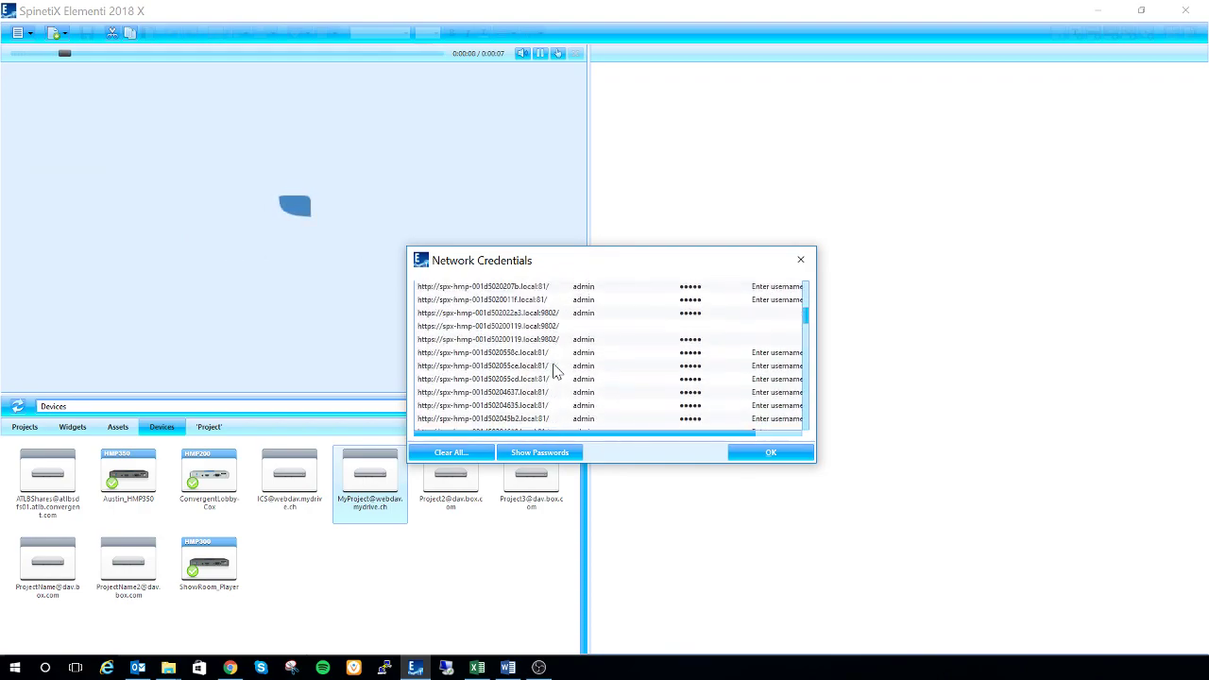
{"action": "scroll", "coordinate": [557, 373], "scroll_direction": "down", "scroll_amount": 3}
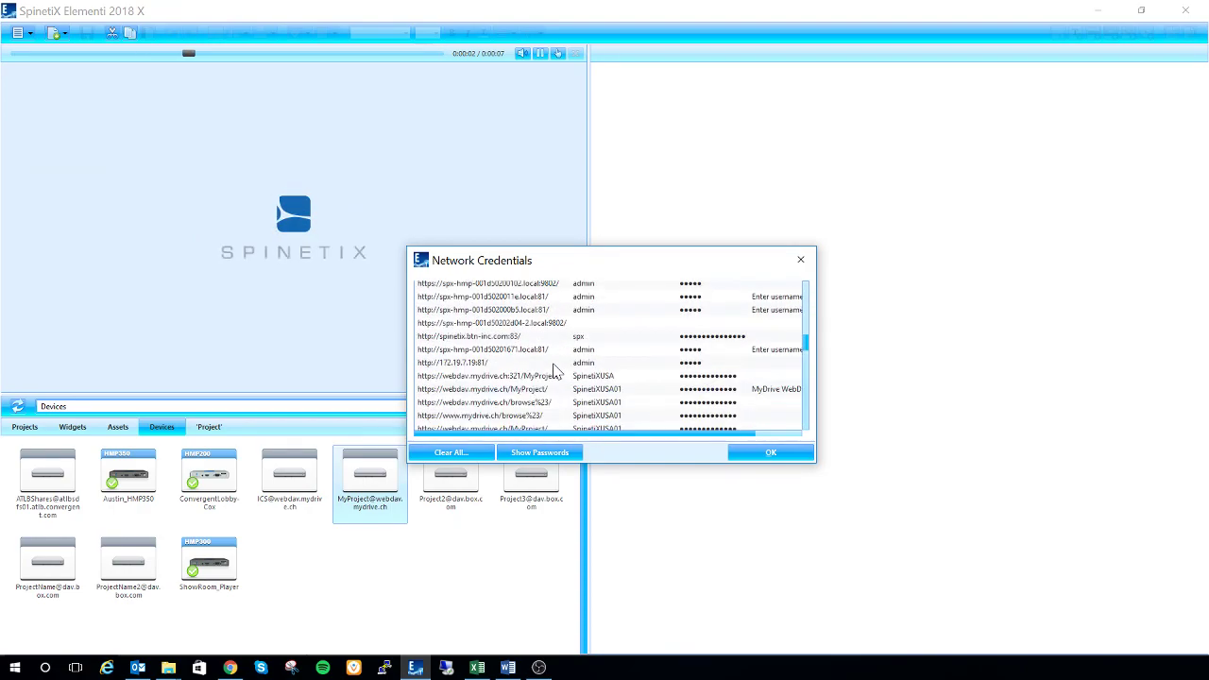
{"action": "left_click", "coordinate": [540, 365]}
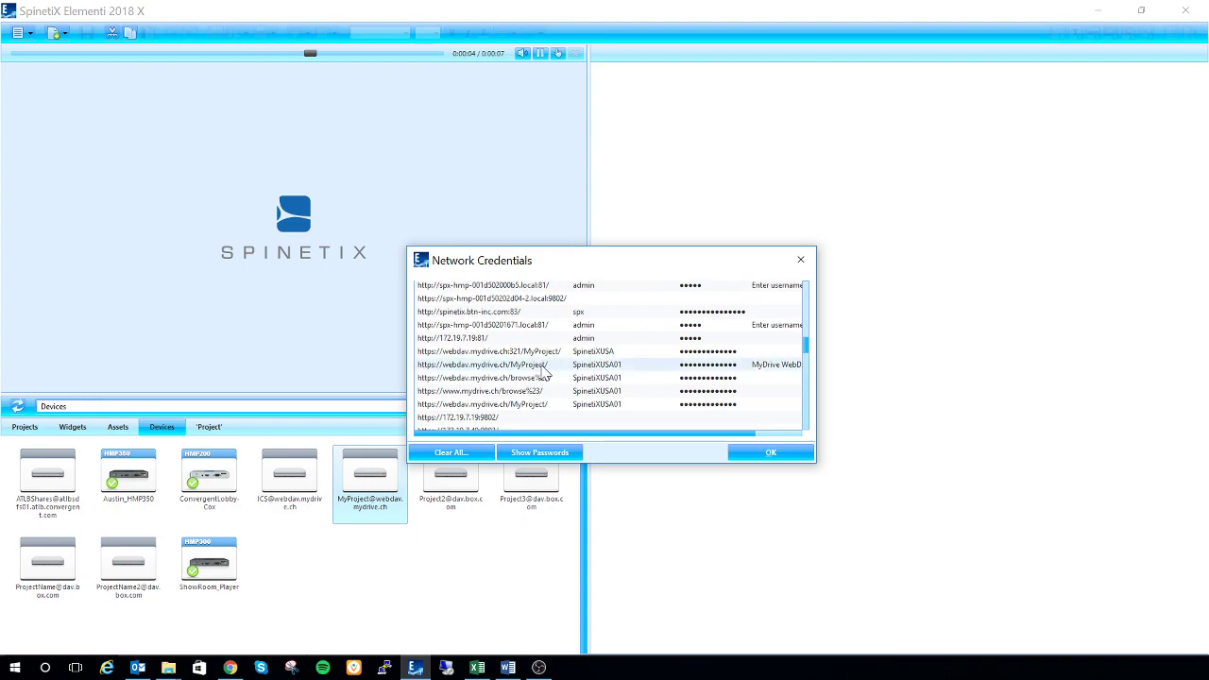
{"action": "left_click", "coordinate": [770, 458]}
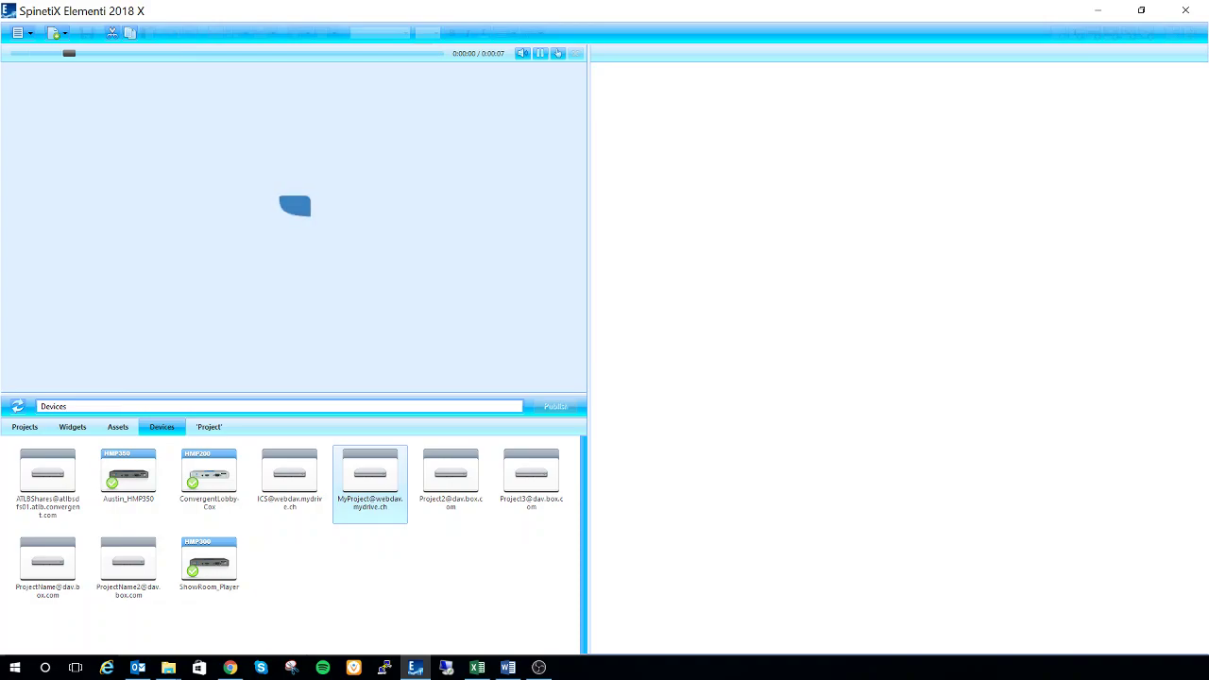
Switch to Chrome and bring up the home folder of the MyDrive account
{"action": "left_click", "coordinate": [230, 667]}
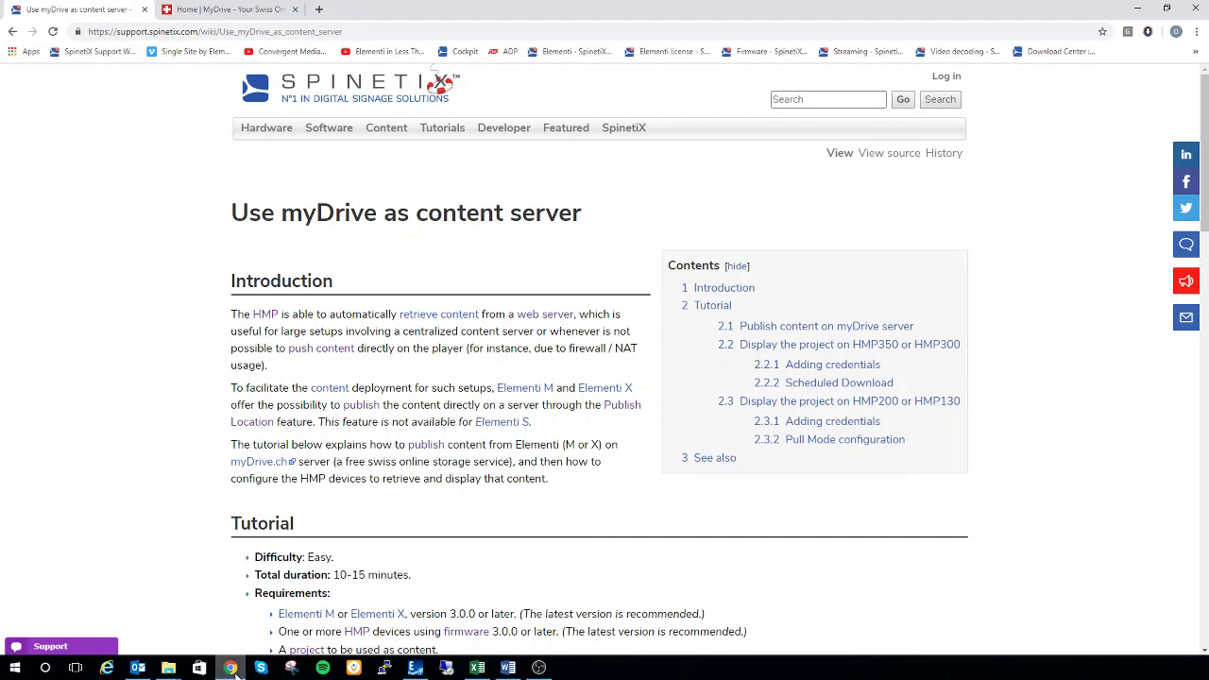
{"action": "left_click", "coordinate": [225, 11]}
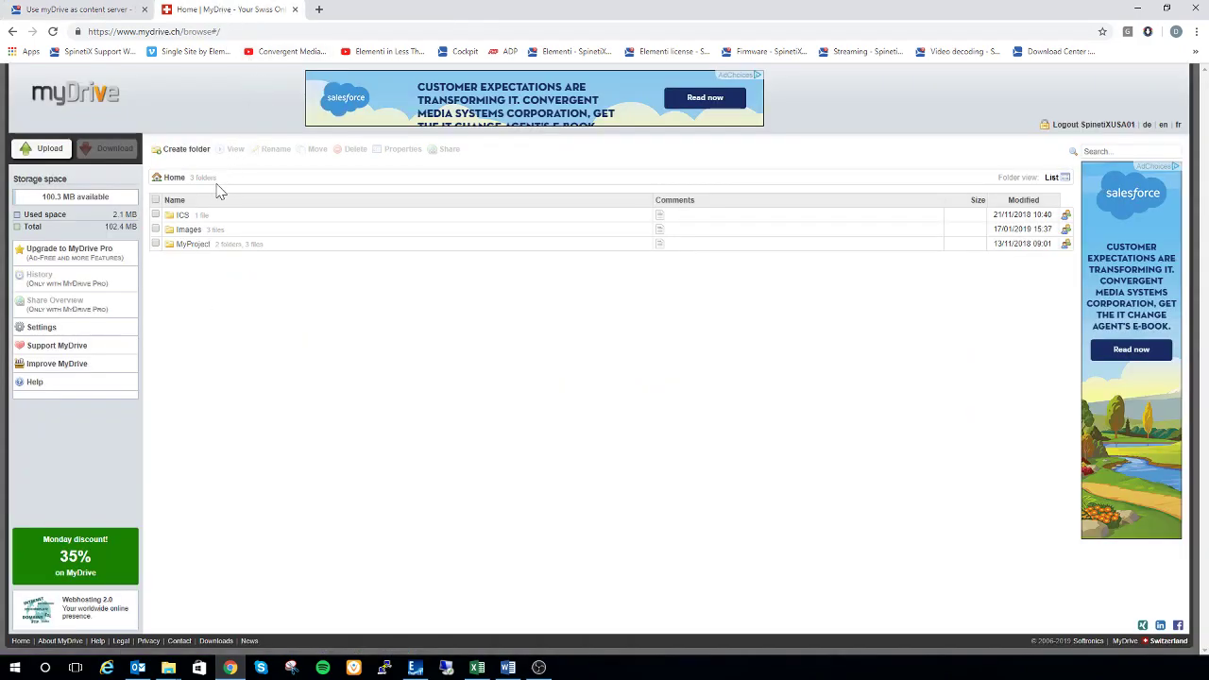
Examine the contents of the MyProject folder on MyDrive and return to the home folder
{"action": "left_click", "coordinate": [204, 248]}
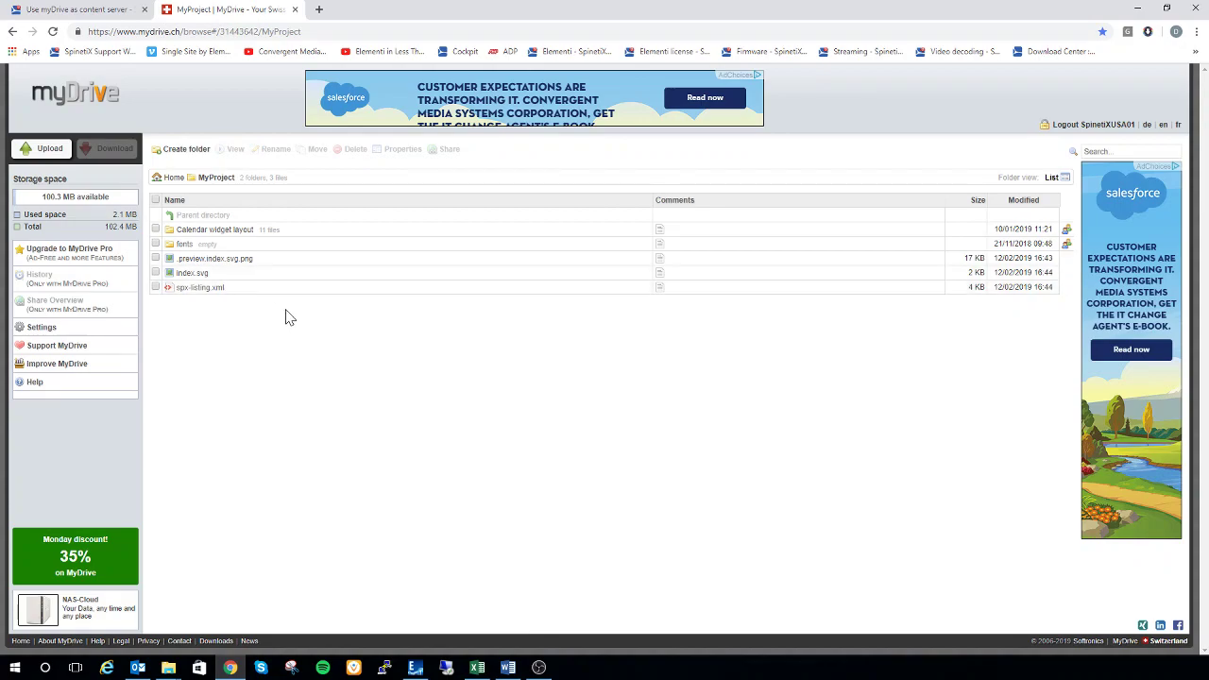
{"action": "left_click", "coordinate": [174, 178]}
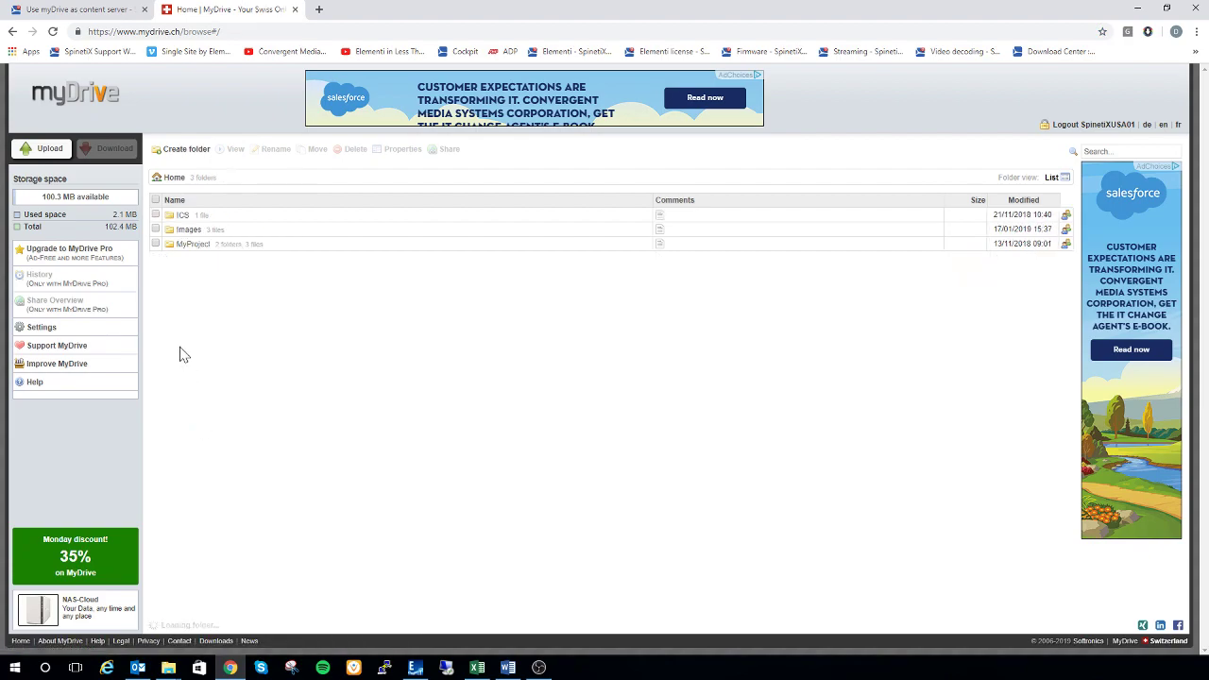
{"action": "left_click", "coordinate": [412, 668]}
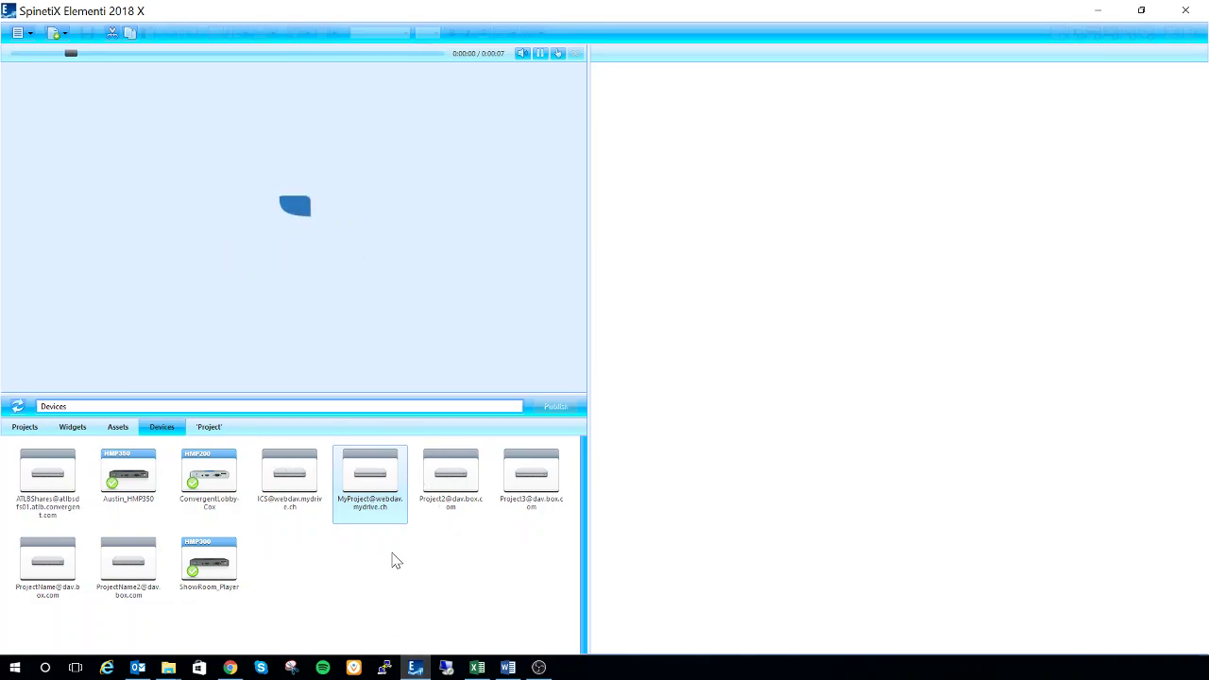
{"action": "left_click", "coordinate": [24, 434]}
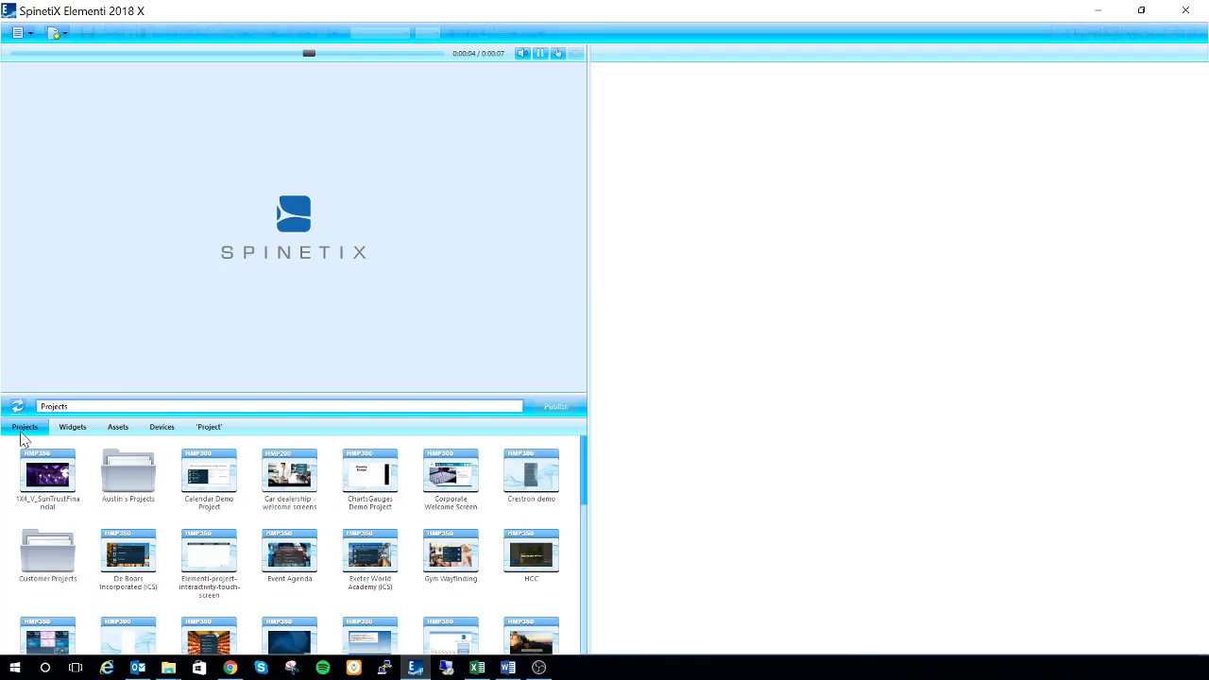
{"action": "left_click", "coordinate": [140, 559]}
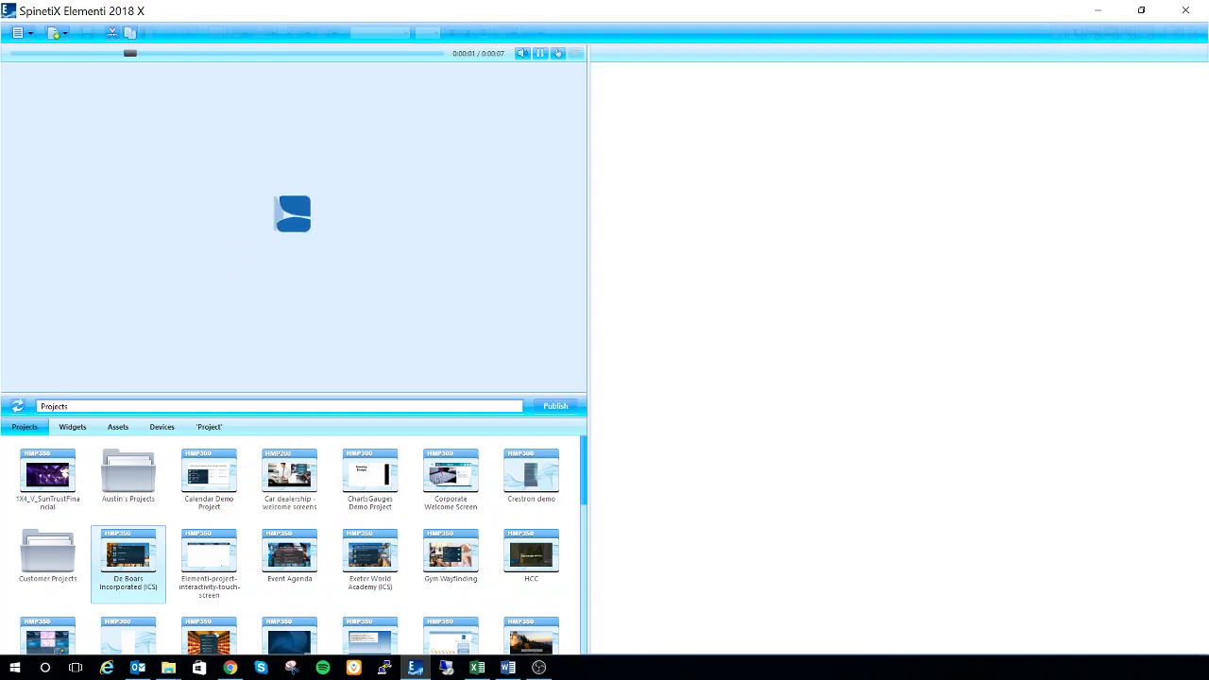
{"action": "left_click", "coordinate": [561, 406]}
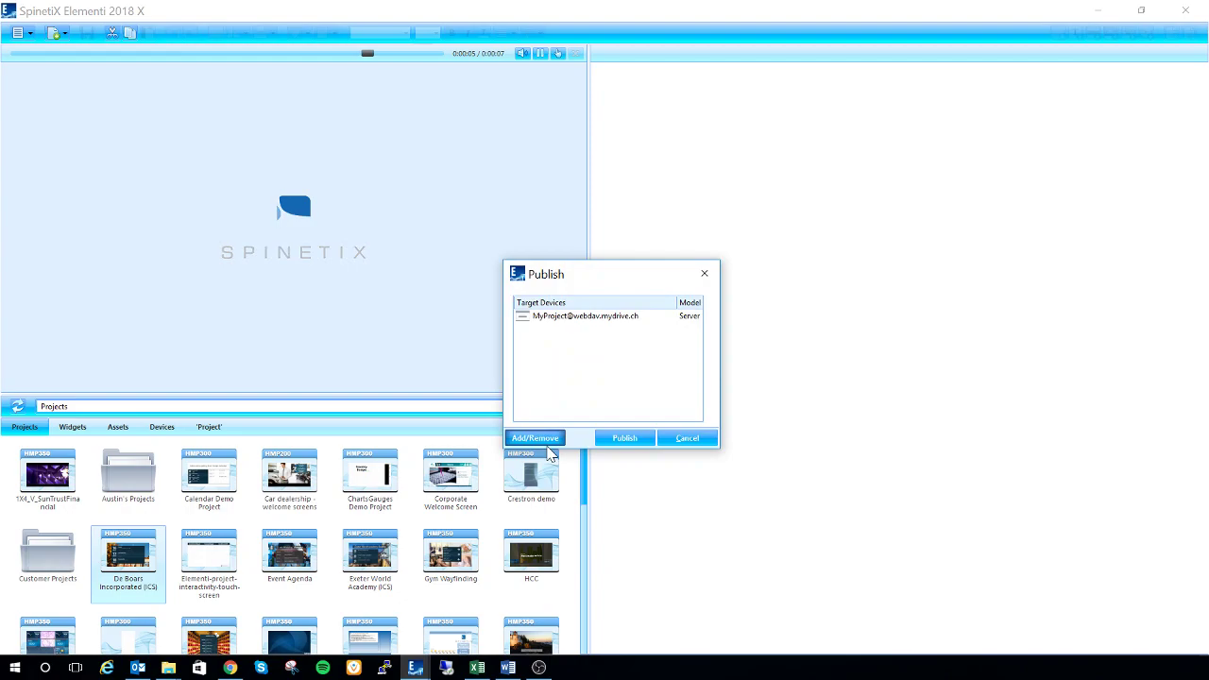
{"action": "left_click", "coordinate": [551, 439]}
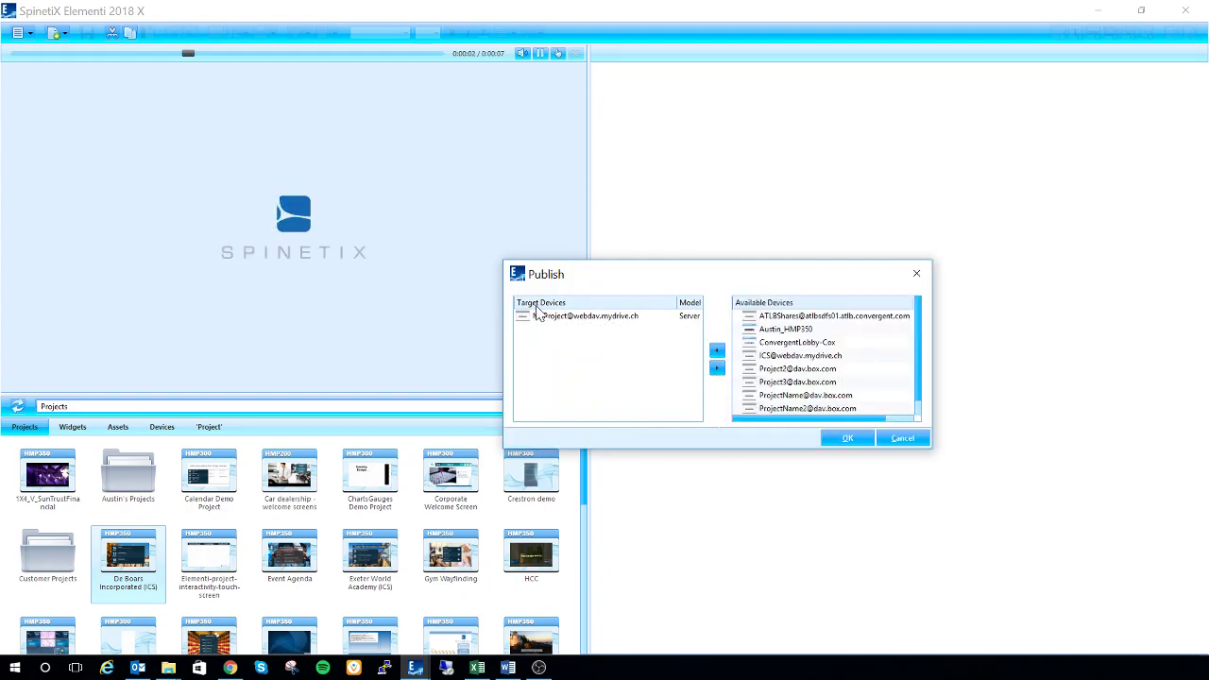
{"action": "left_click", "coordinate": [844, 439]}
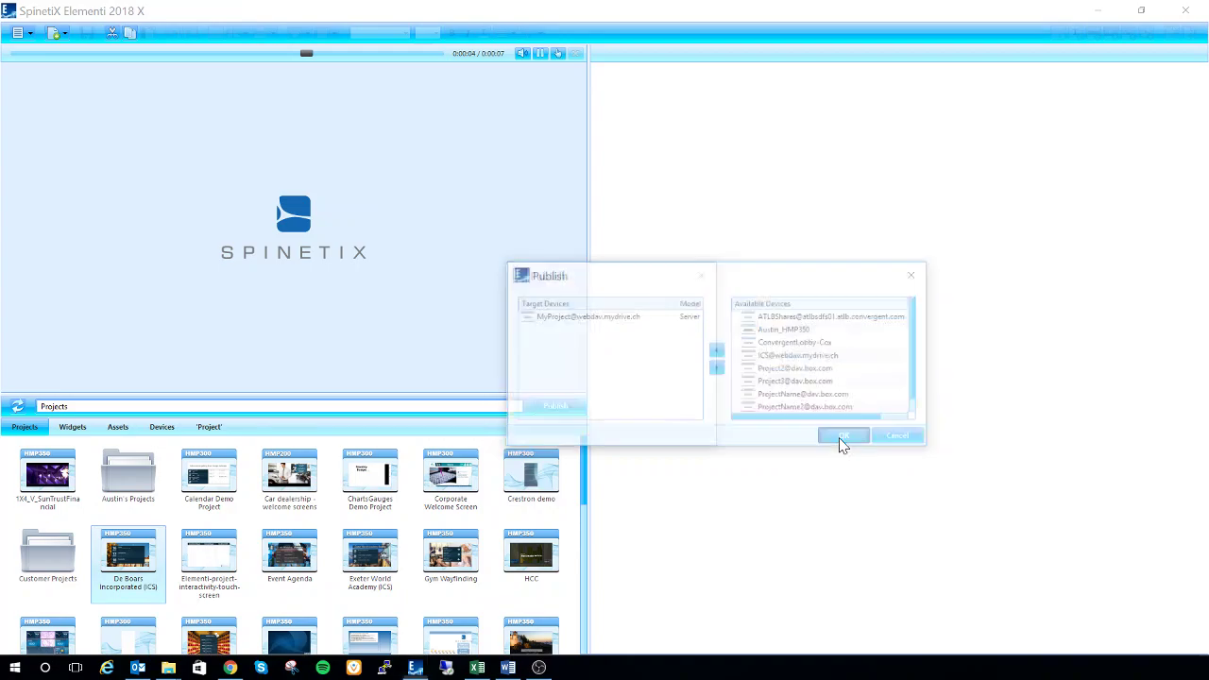
{"action": "left_click", "coordinate": [623, 439]}
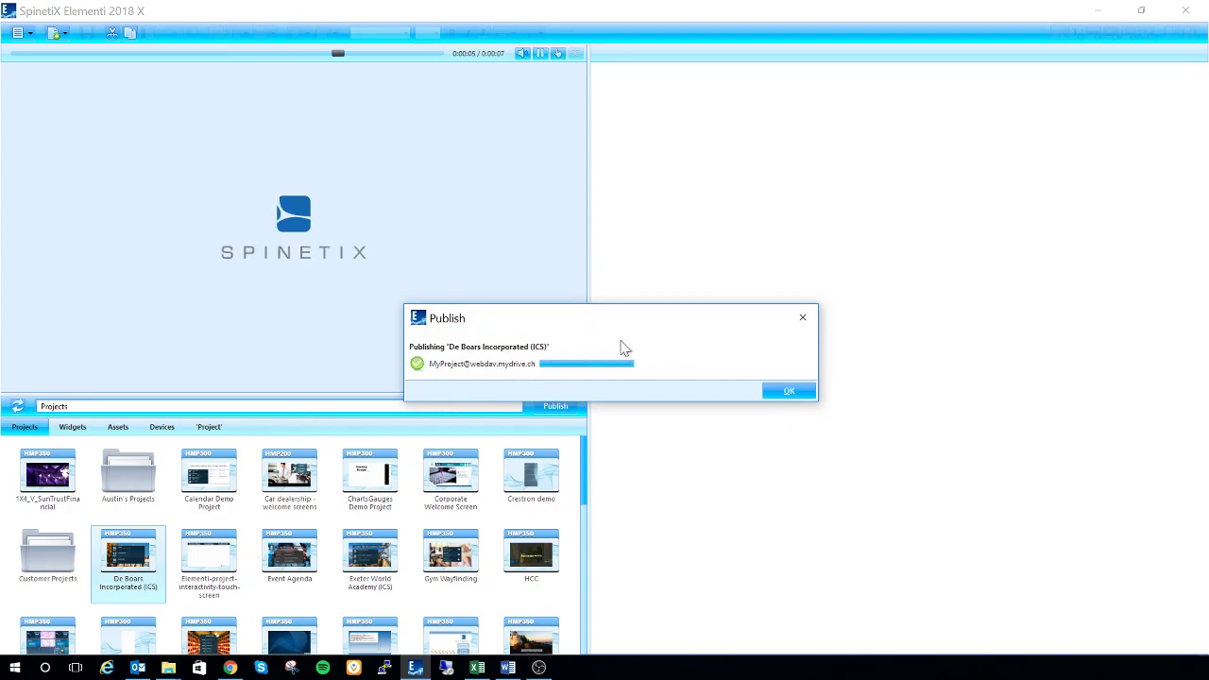
{"action": "left_click", "coordinate": [791, 391]}
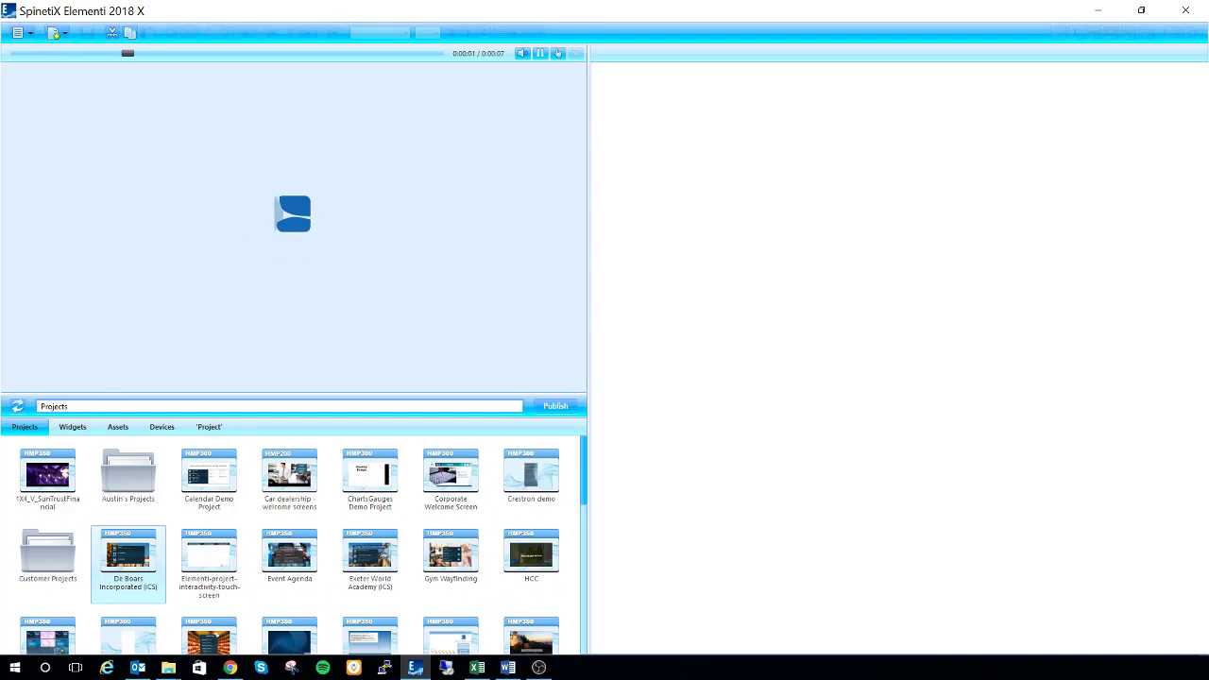
Open the HMP350 player's web interface from the Elementi devices and bring up its Control Center
{"action": "left_click", "coordinate": [160, 431]}
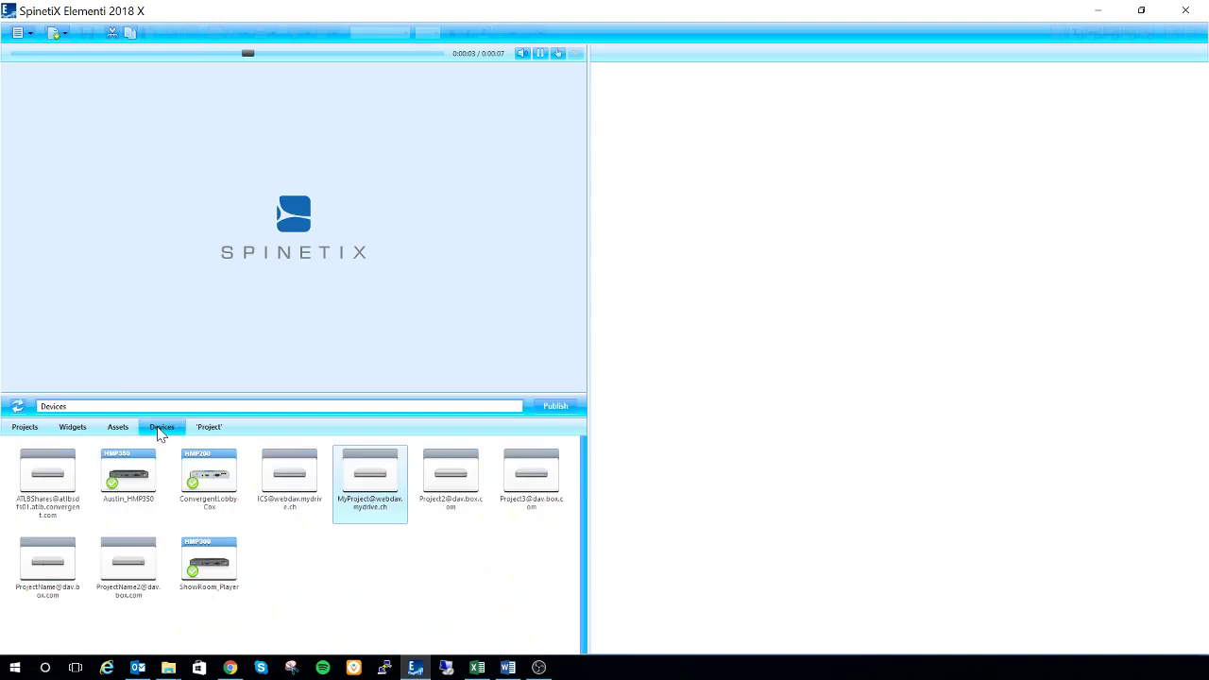
{"action": "left_click", "coordinate": [142, 491]}
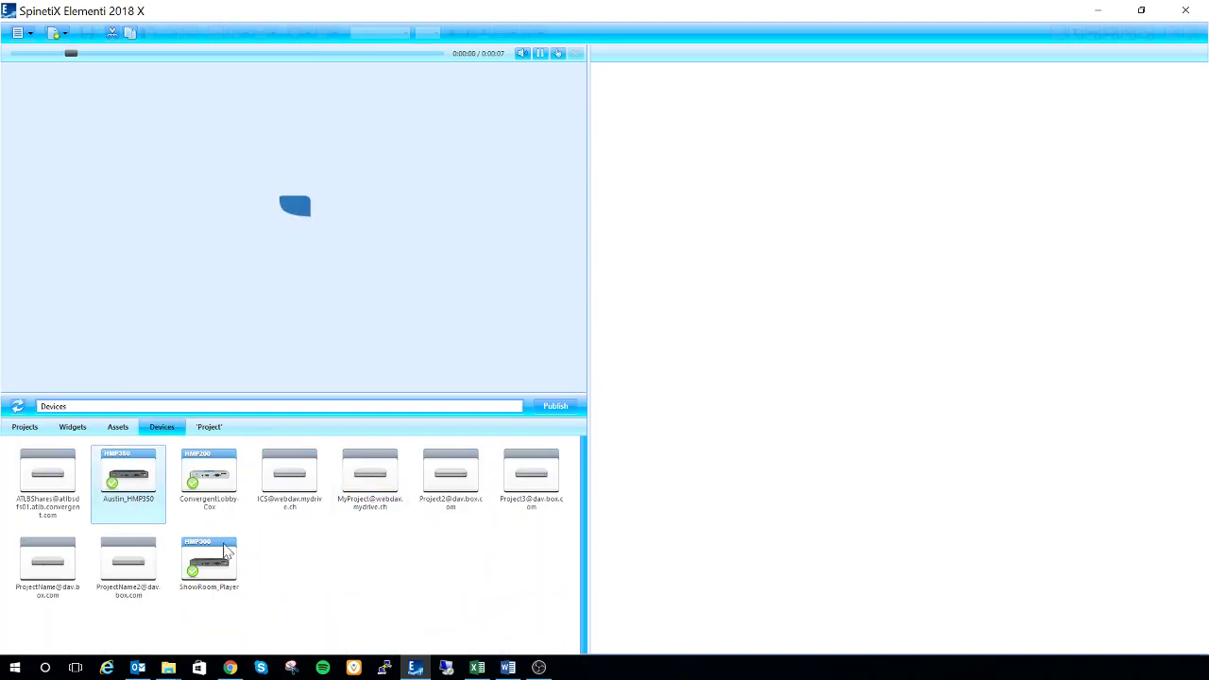
{"action": "right_click", "coordinate": [117, 485]}
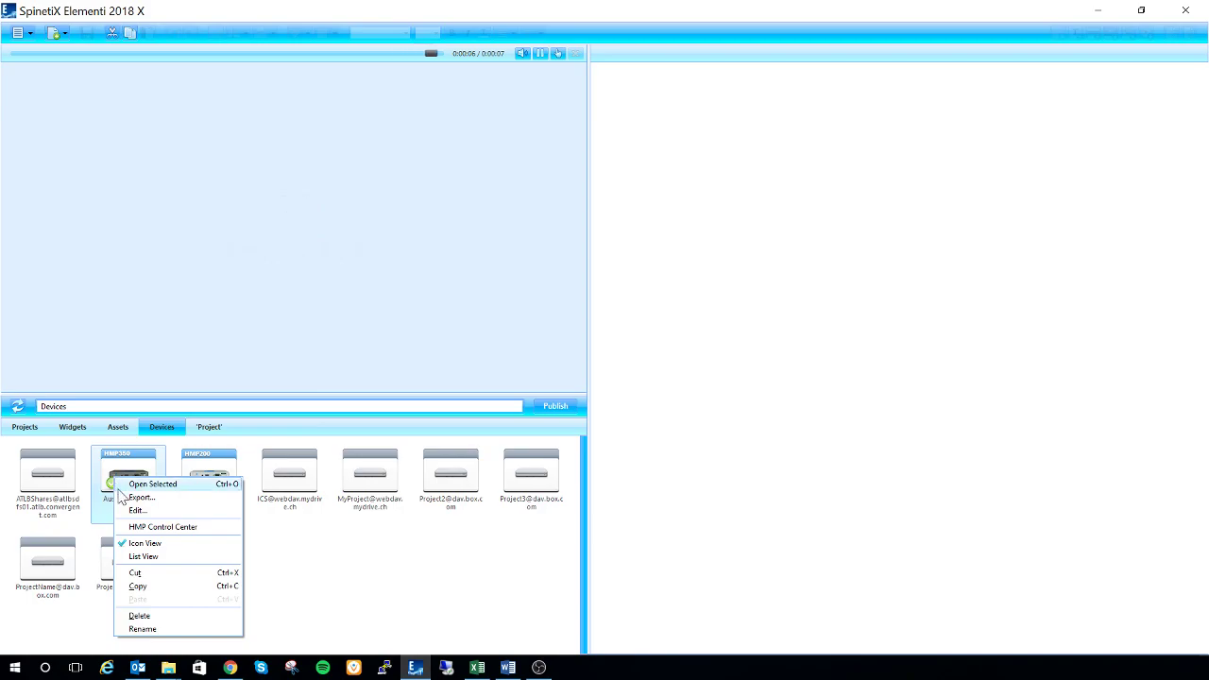
{"action": "left_click", "coordinate": [147, 528]}
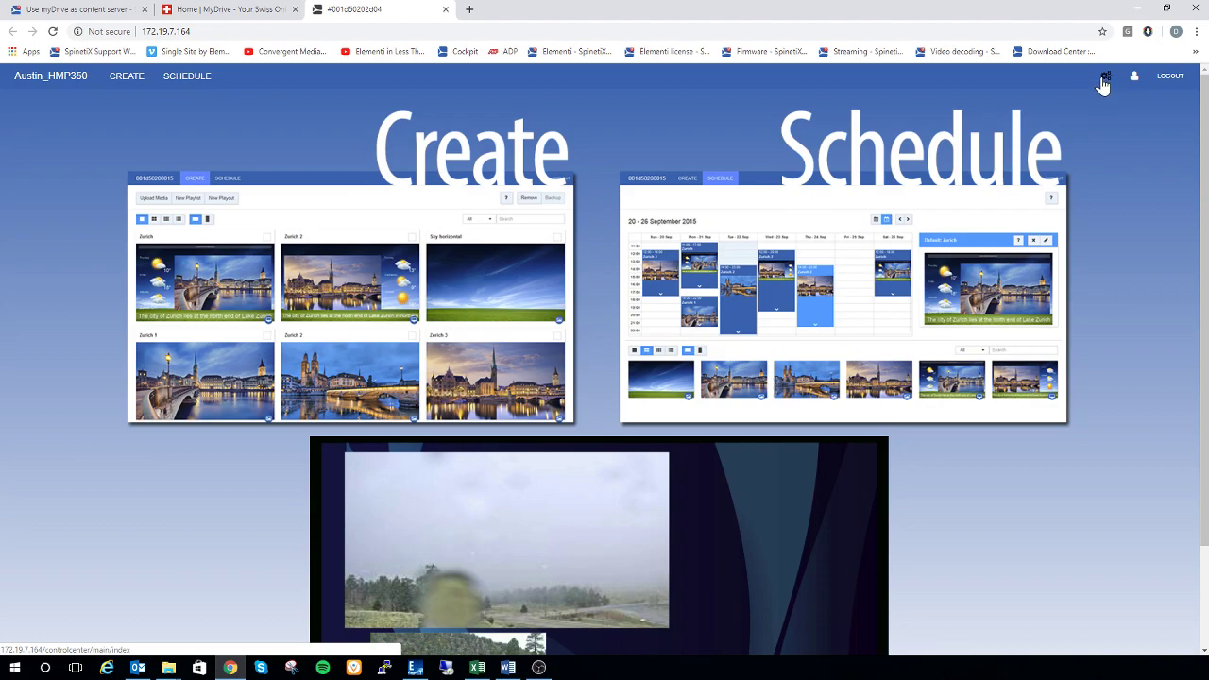
{"action": "left_click", "coordinate": [1102, 82]}
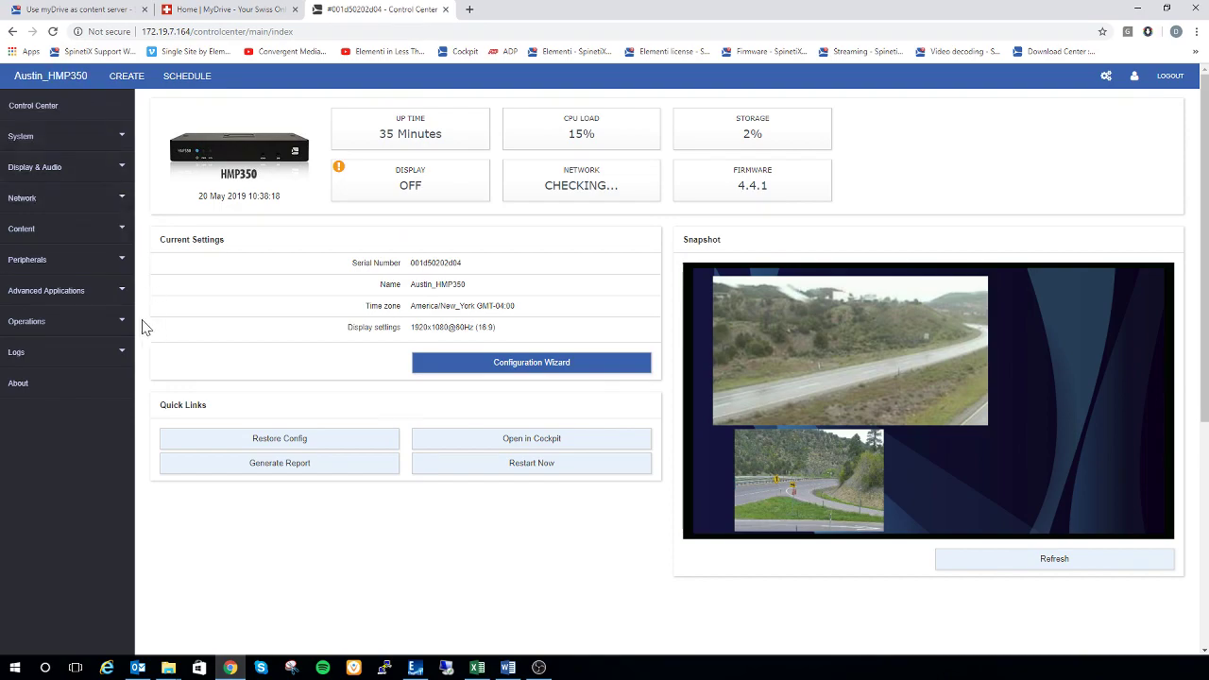
Check the server URI, username and password fields of the webdav.mydrive.ch entry in the player's Saved Passwords and apply the settings
{"action": "left_click", "coordinate": [81, 146]}
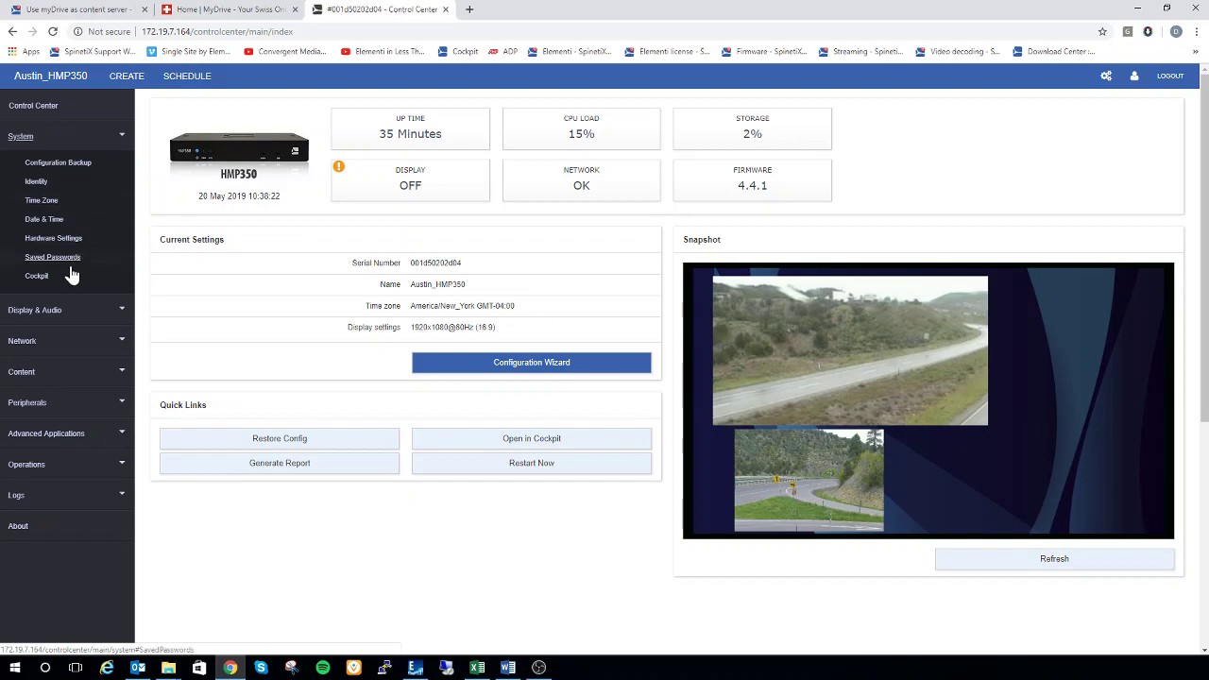
{"action": "left_click", "coordinate": [70, 267]}
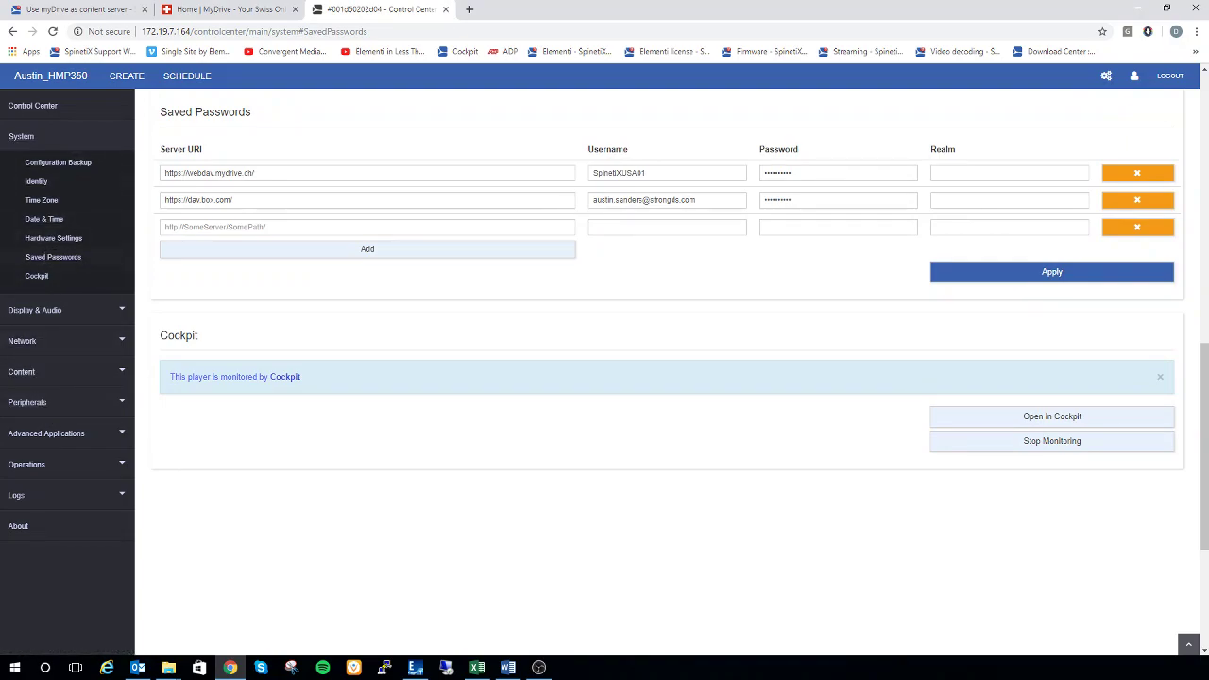
{"action": "left_click", "coordinate": [253, 173]}
{"action": "left_click_drag", "start_coordinate": [253, 173], "coordinate": [211, 173]}
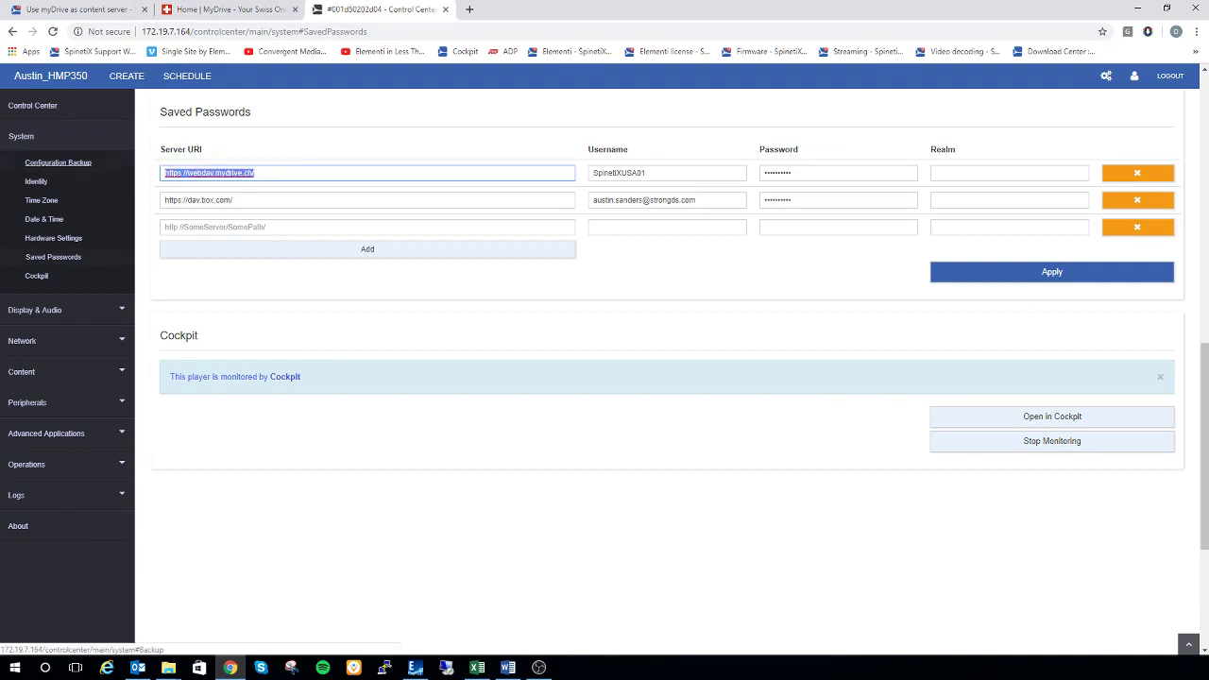
{"action": "left_click", "coordinate": [651, 173]}
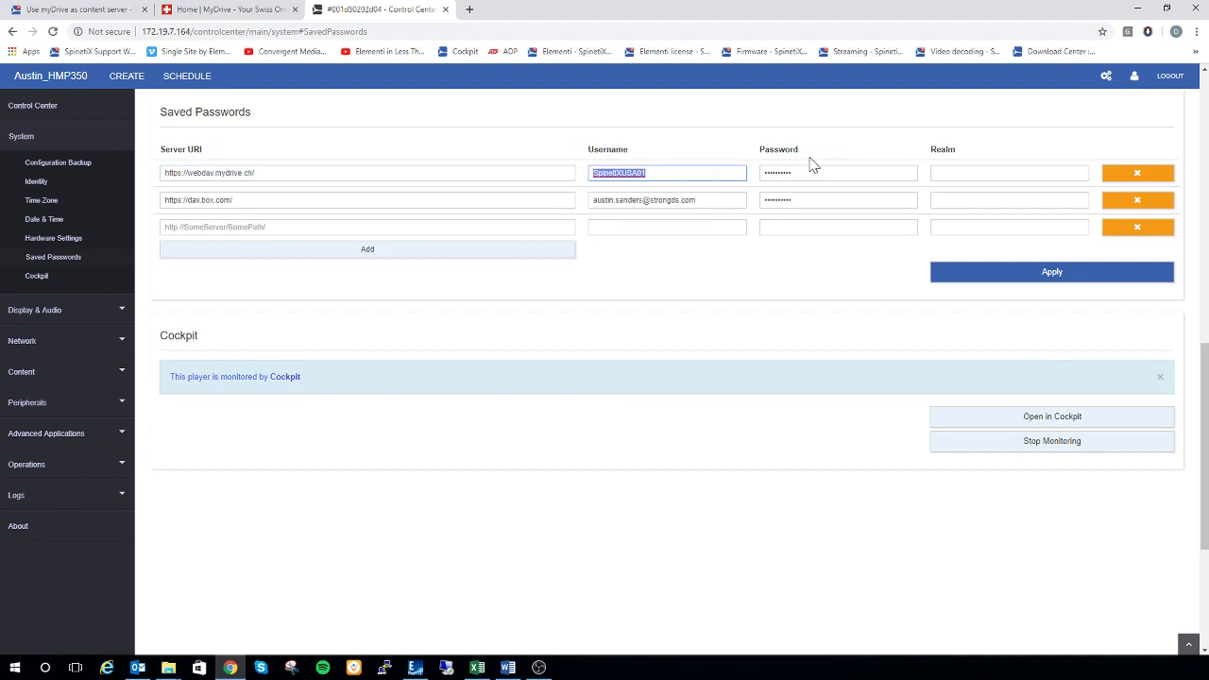
{"action": "key", "text": "Tab"}
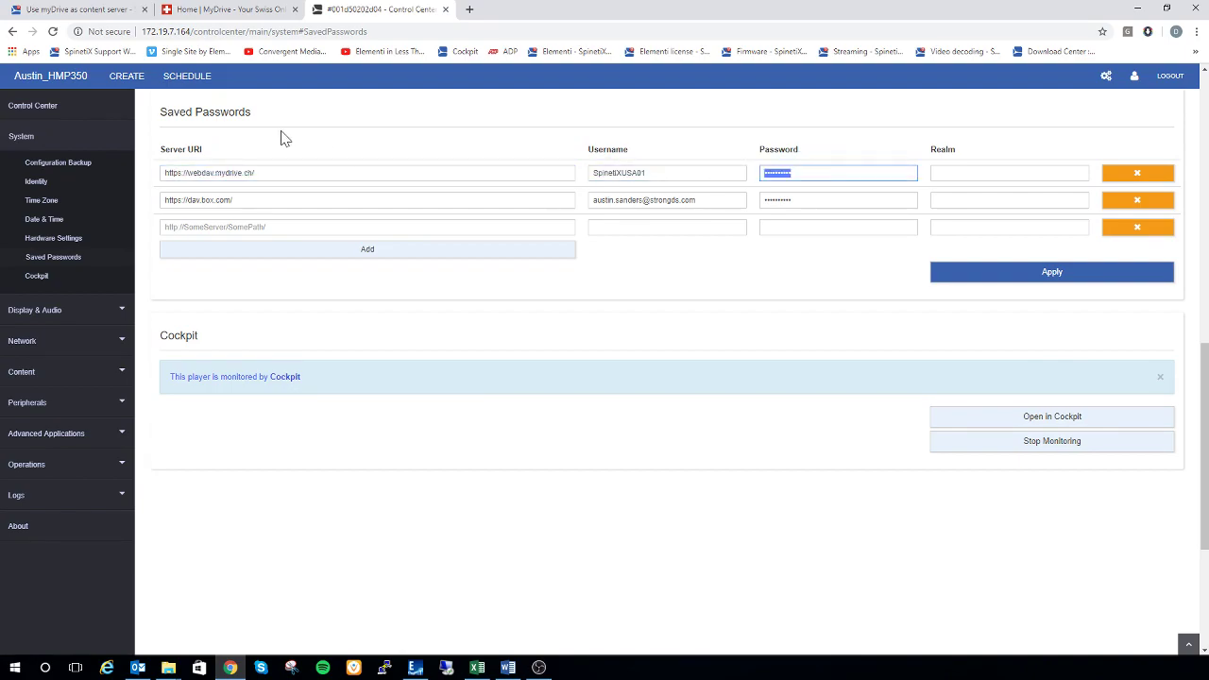
{"action": "left_click", "coordinate": [1029, 278]}
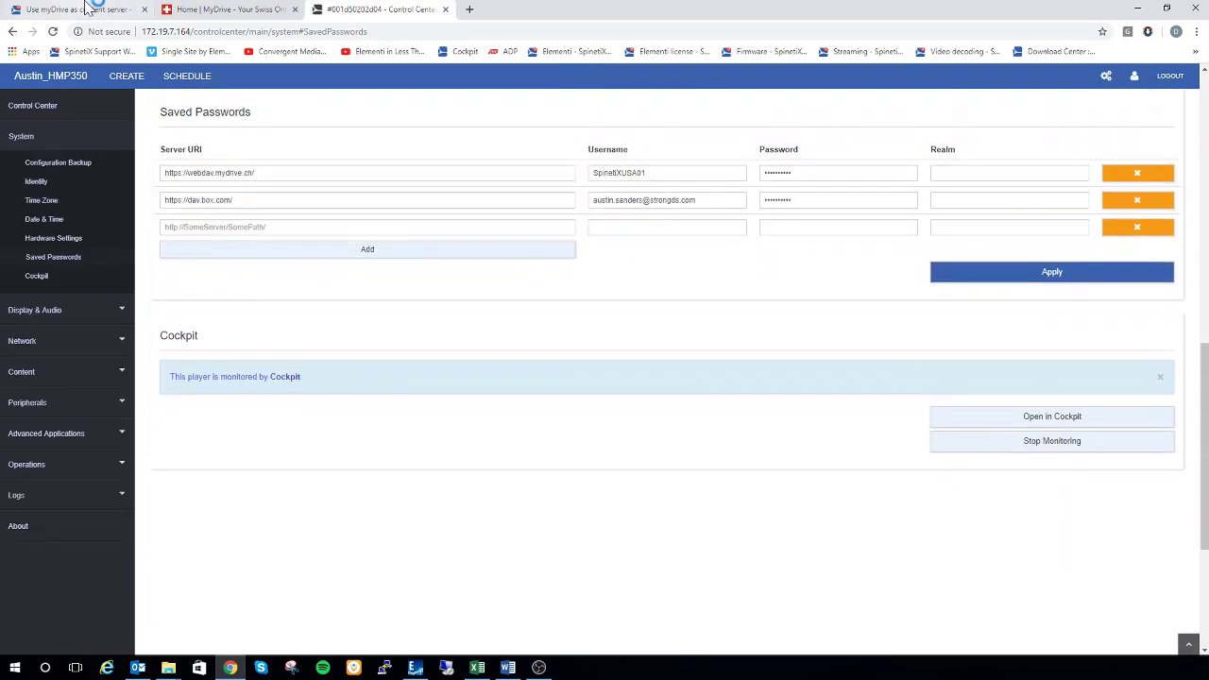
Open the player's Scheduled Download settings and keep the settings mode on Simple
{"action": "left_click", "coordinate": [56, 138]}
{"action": "left_click", "coordinate": [63, 238]}
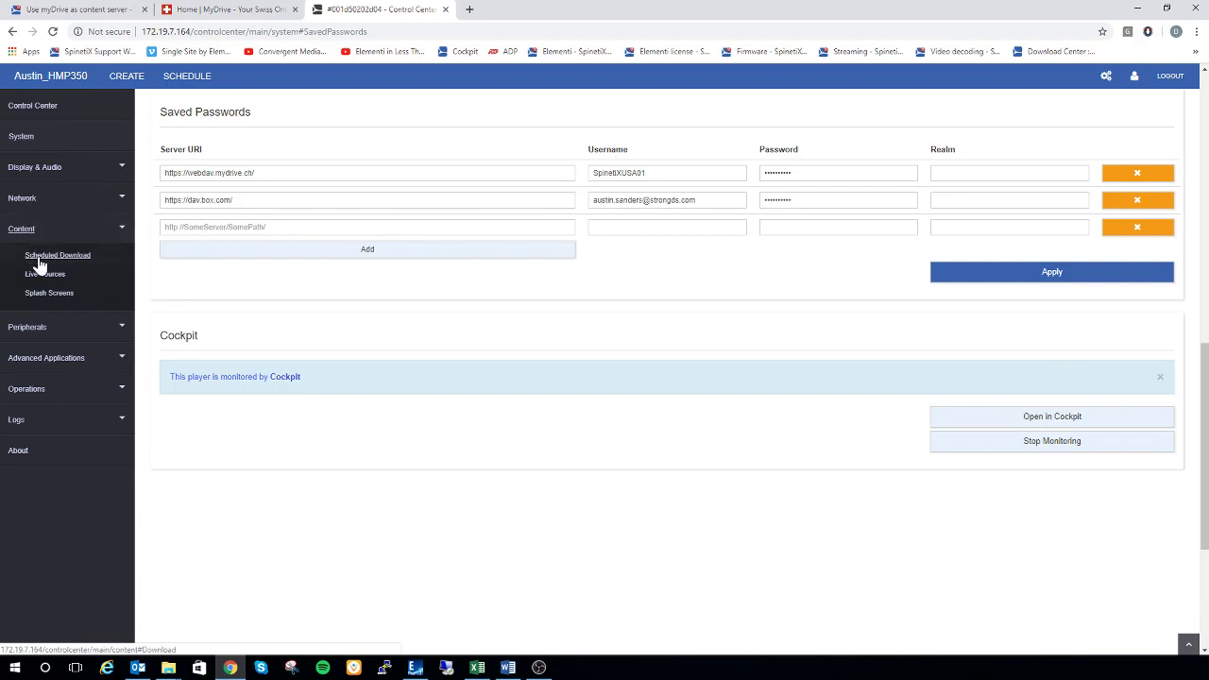
{"action": "left_click", "coordinate": [41, 264]}
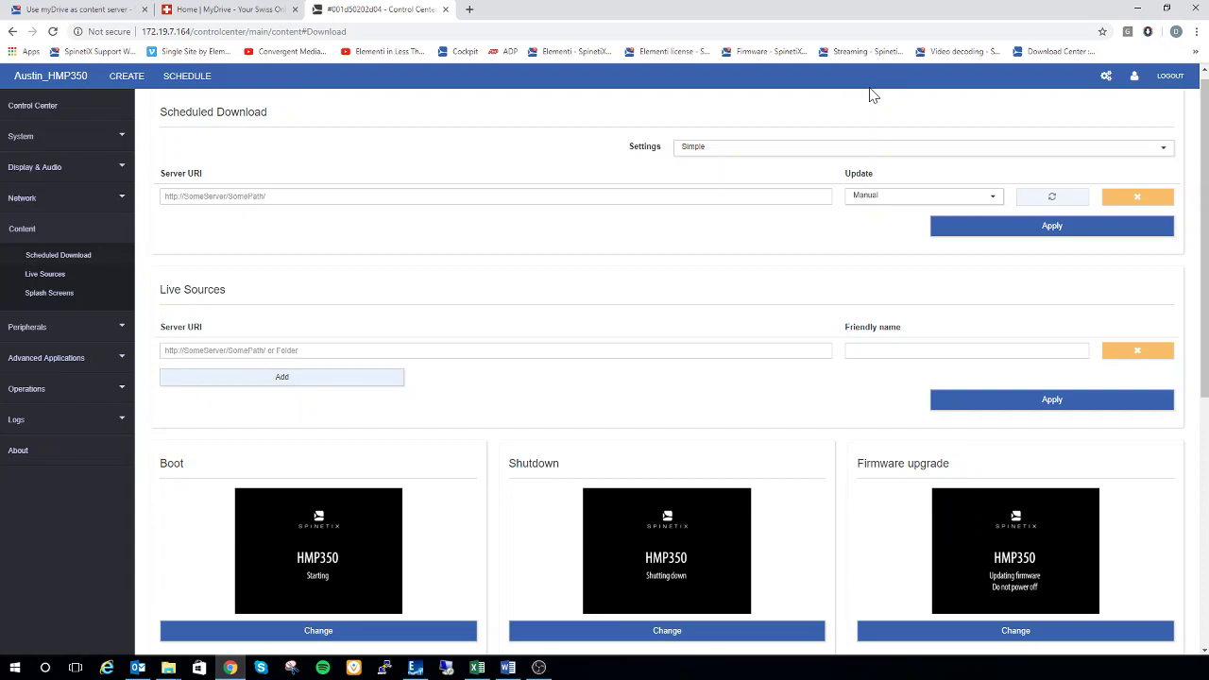
{"action": "left_click", "coordinate": [855, 153]}
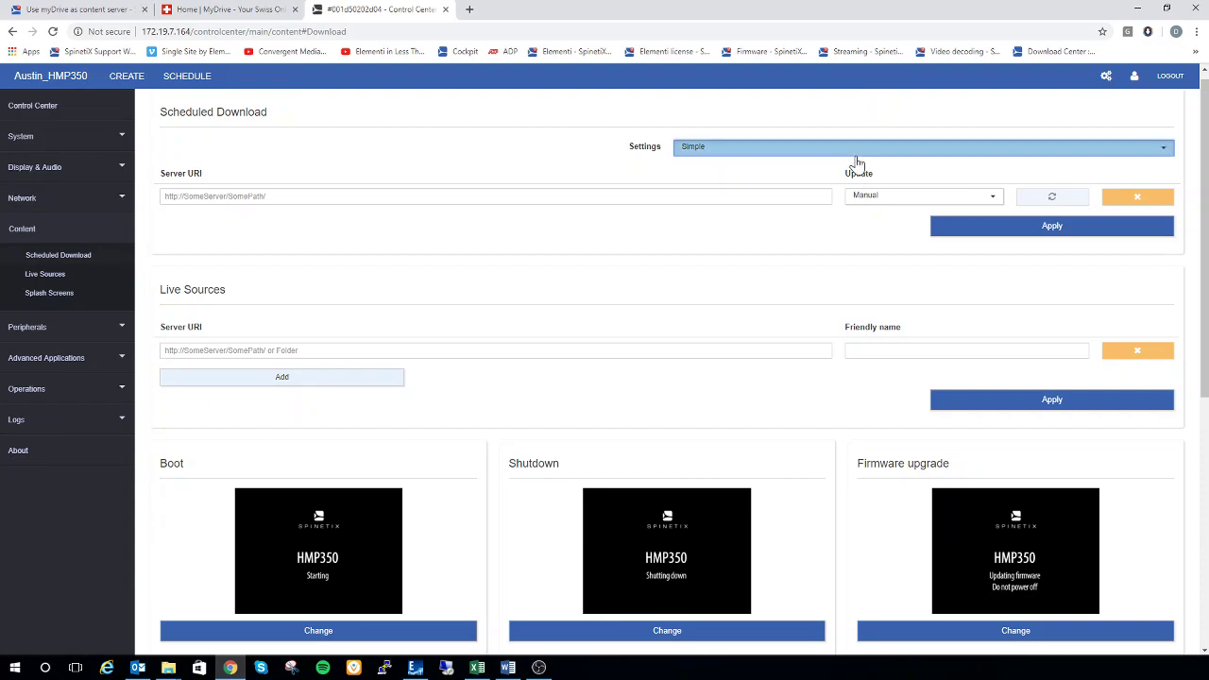
{"action": "left_click", "coordinate": [855, 164]}
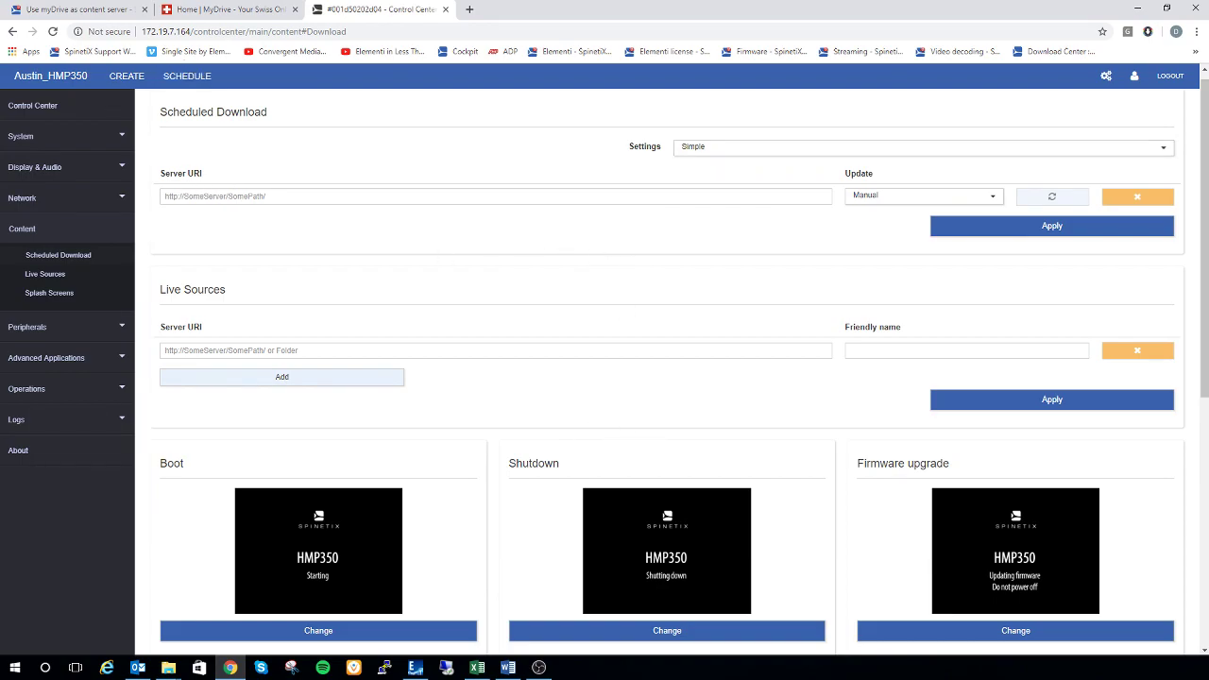
{"action": "left_click", "coordinate": [200, 196]}
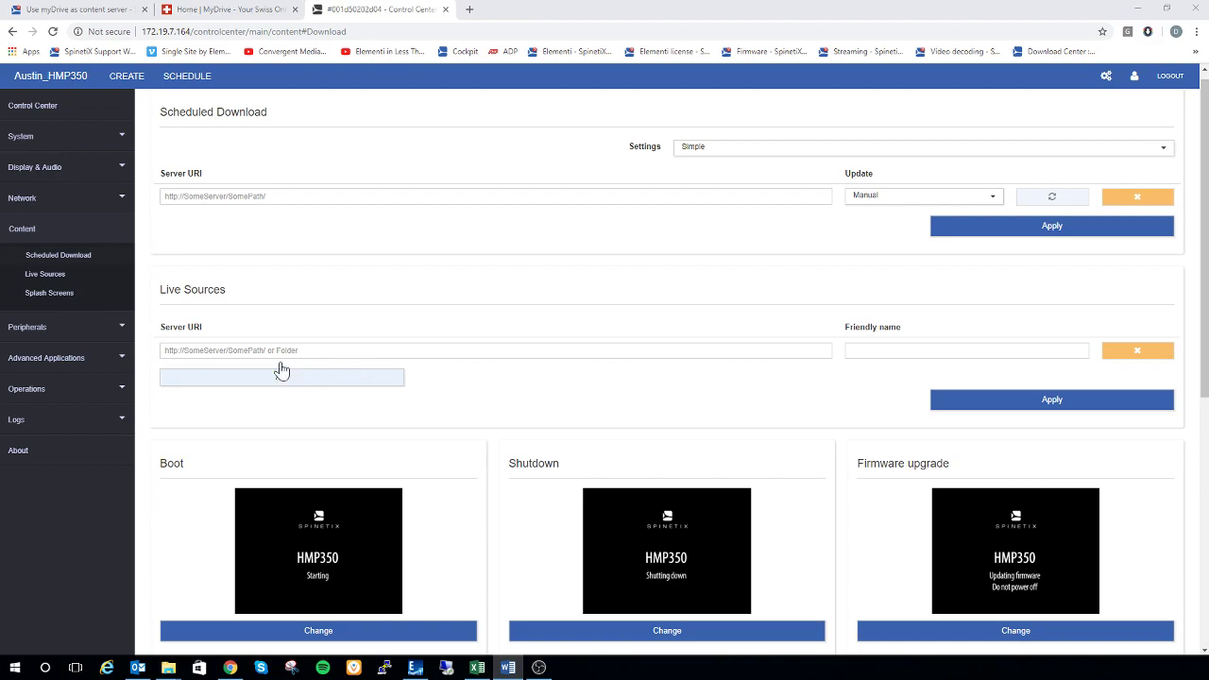
{"action": "left_click", "coordinate": [273, 196]}
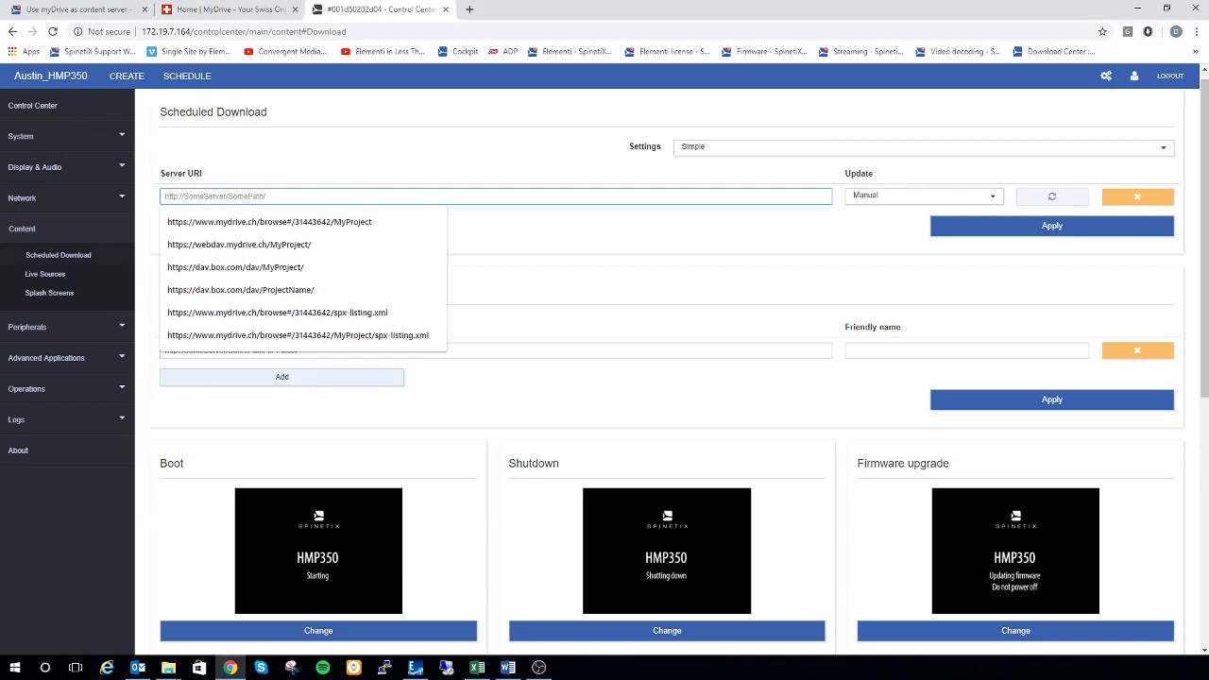
{"action": "left_click", "coordinate": [227, 9]}
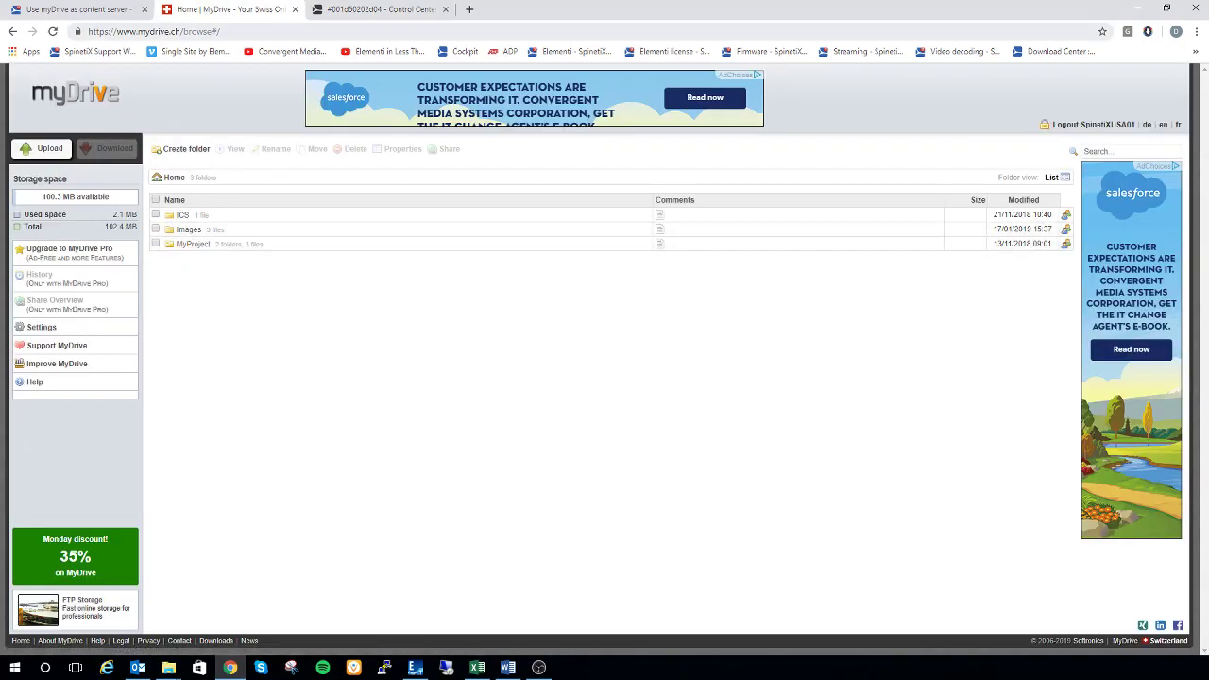
{"action": "left_click", "coordinate": [354, 11]}
{"action": "type", "text": "https://webdav.mydrive.ch/MyProject/"}
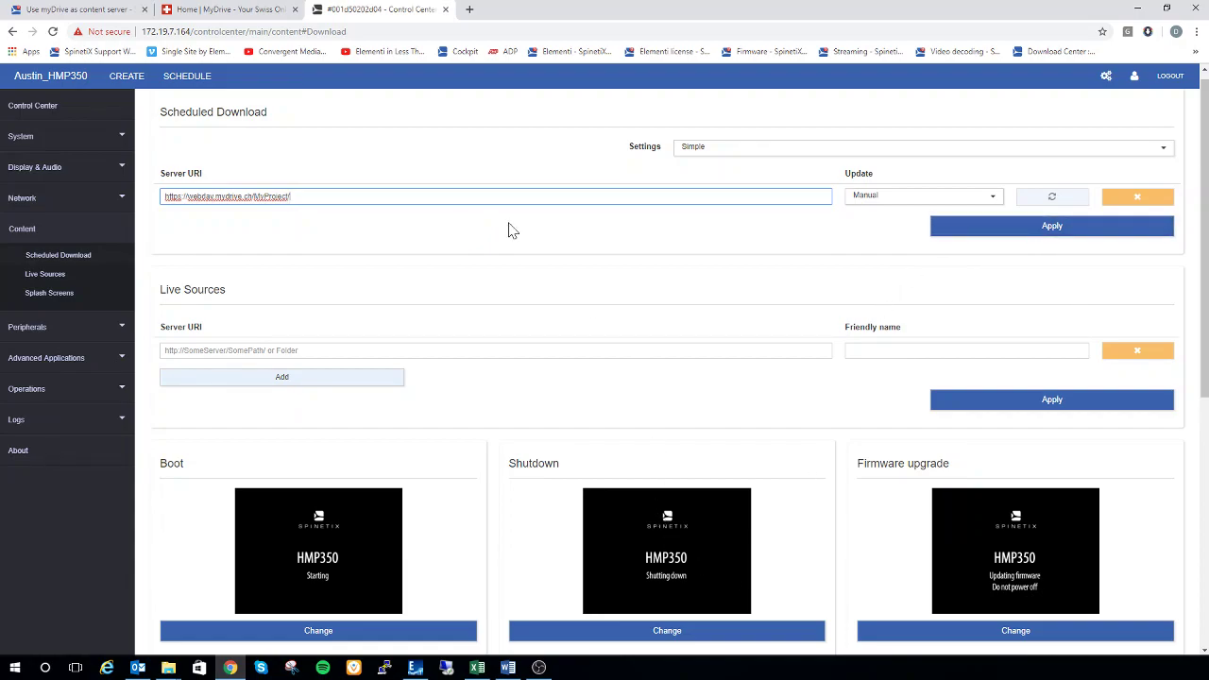
Examine the update frequency options, try Daily with its time field, and return the update to Manual
{"action": "left_click", "coordinate": [995, 202]}
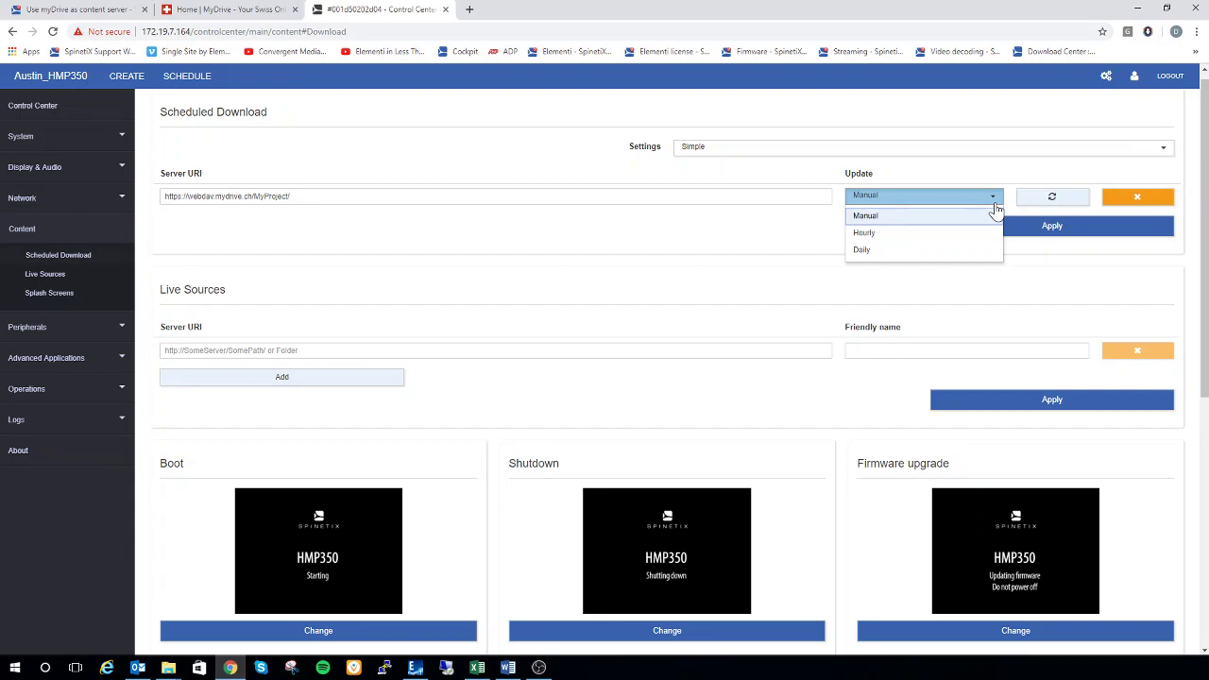
{"action": "left_click", "coordinate": [951, 189]}
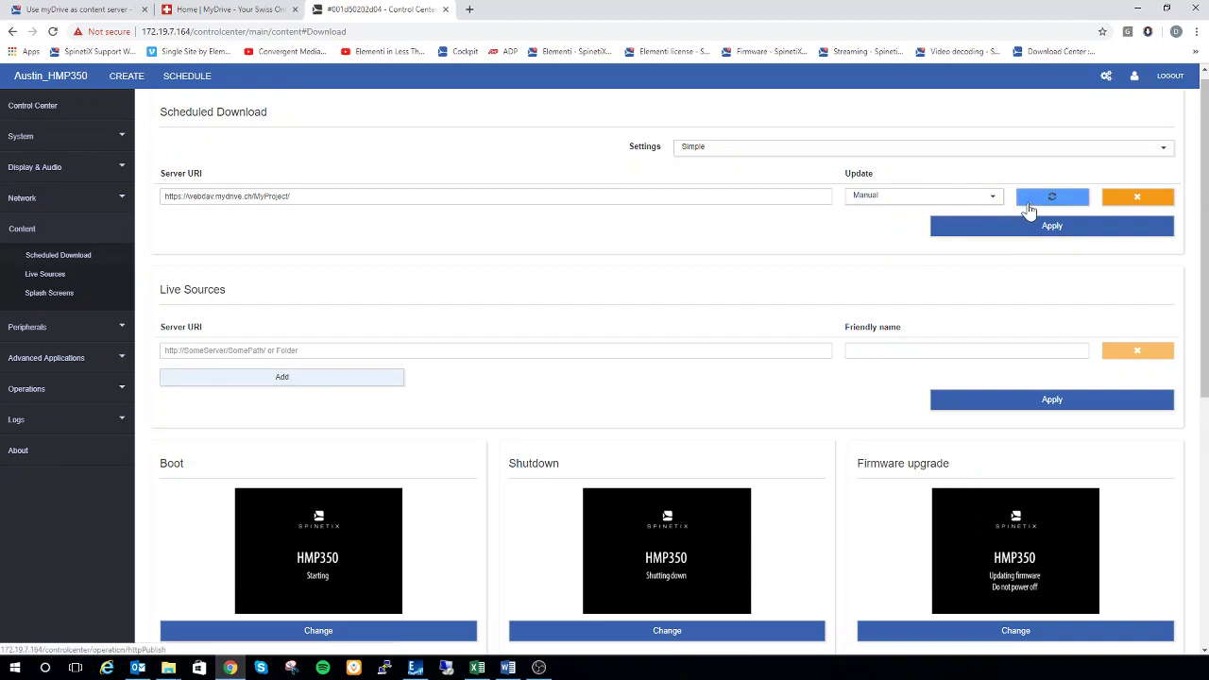
{"action": "left_click", "coordinate": [991, 200]}
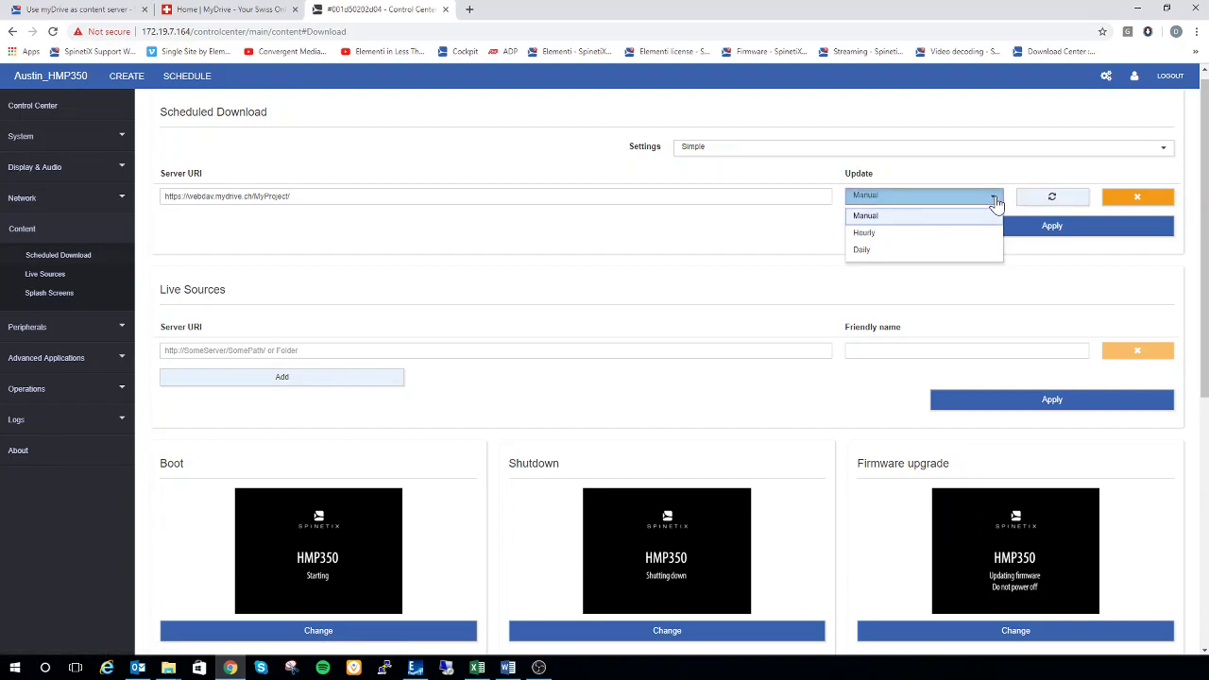
{"action": "left_click", "coordinate": [937, 256]}
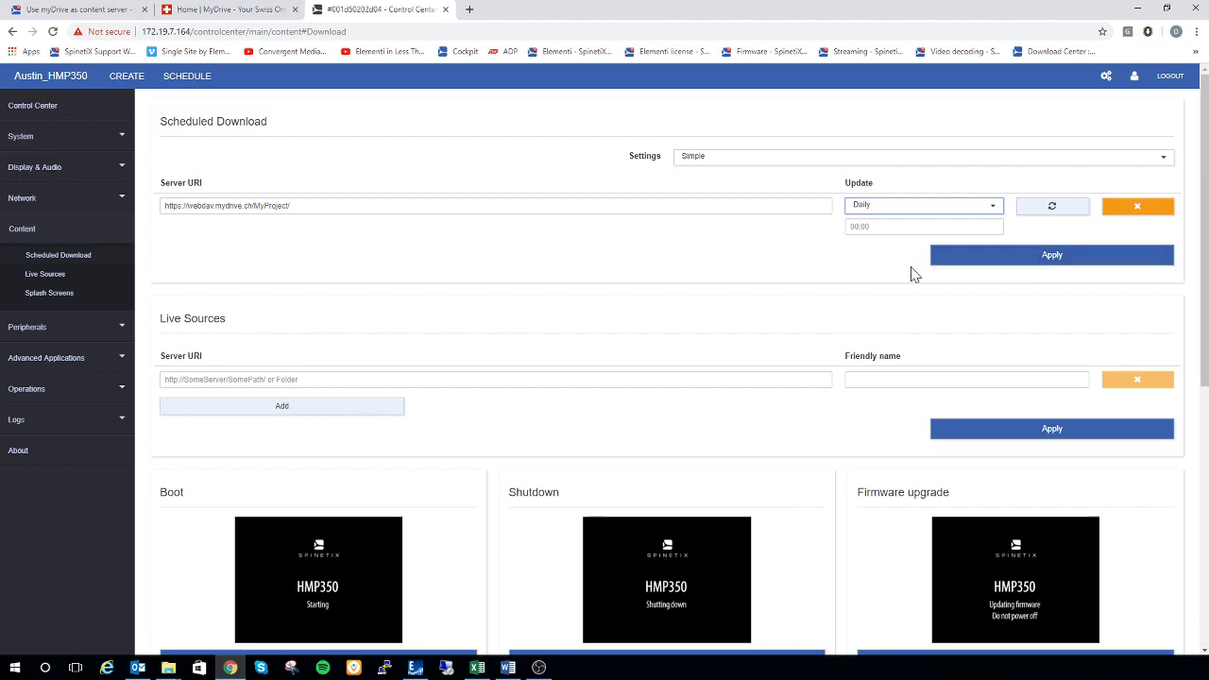
{"action": "left_click", "coordinate": [877, 225]}
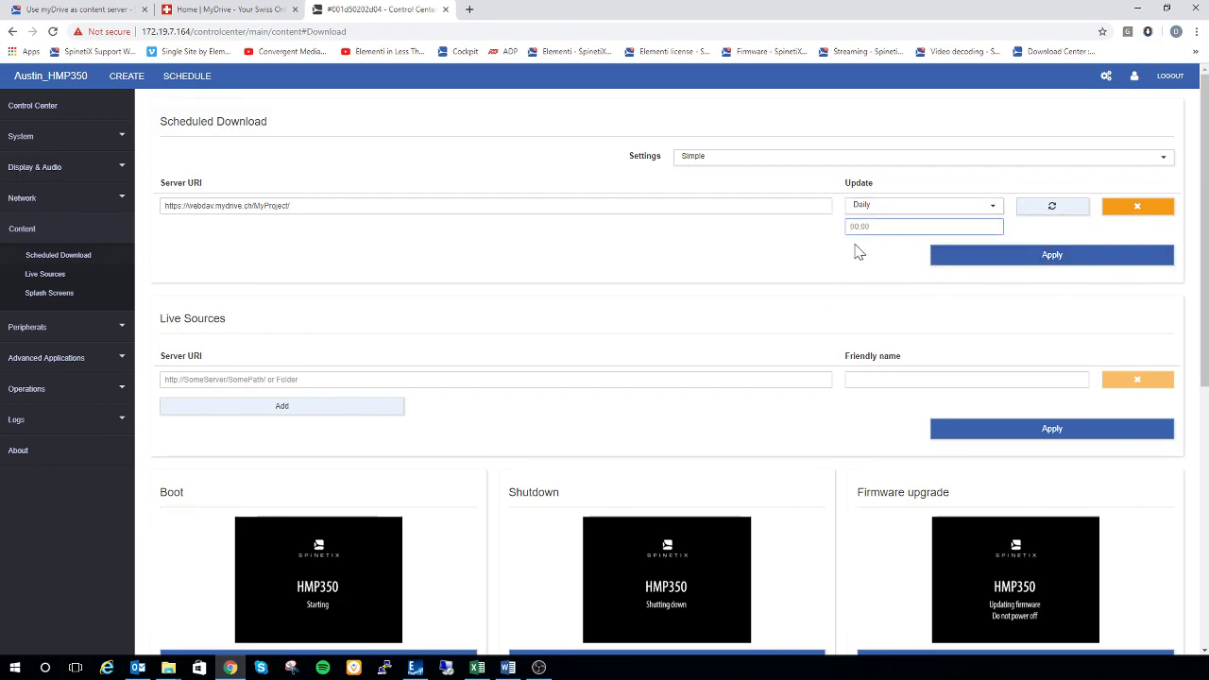
{"action": "left_click", "coordinate": [877, 205]}
{"action": "left_click", "coordinate": [867, 225]}
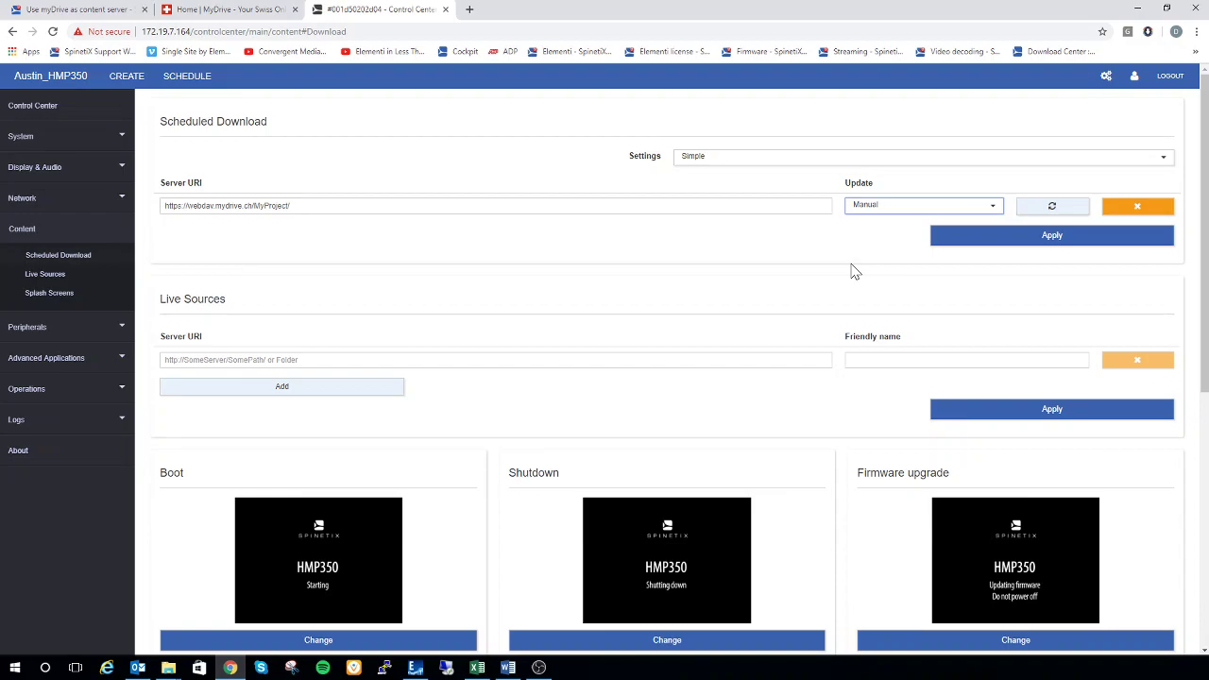
Apply and immediately run the manual download, and return to the Control Center overview to check the player's snapshot
{"action": "left_click", "coordinate": [980, 248]}
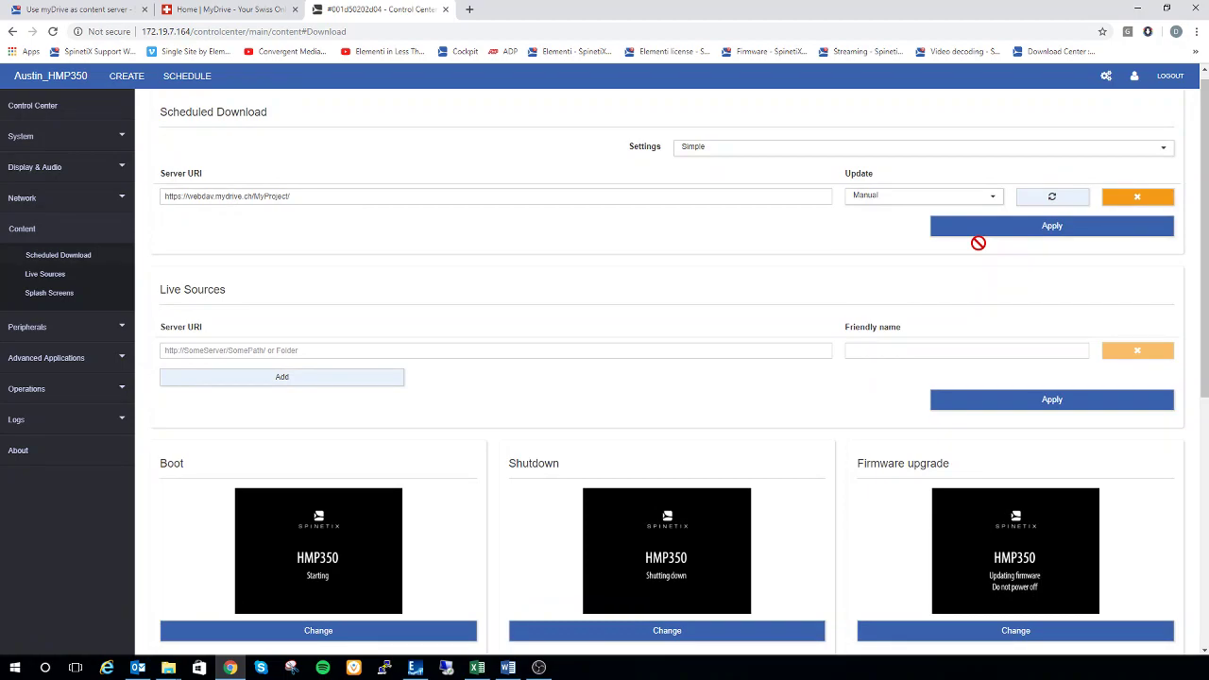
{"action": "left_click", "coordinate": [1051, 197]}
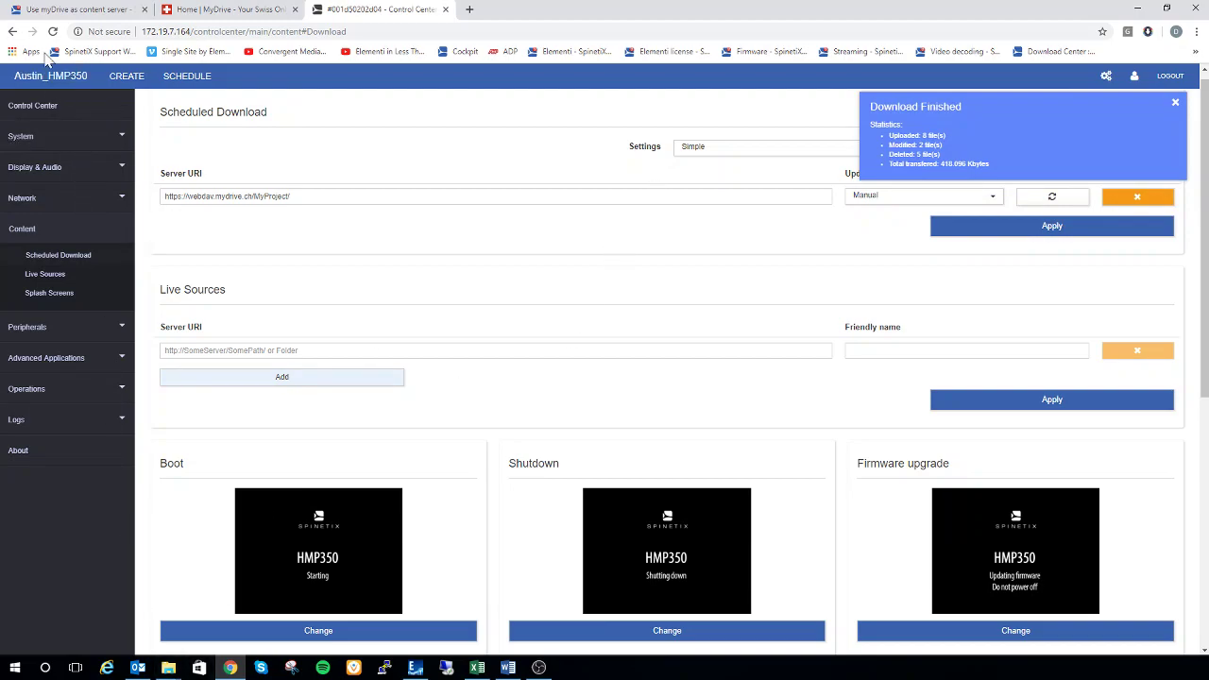
{"action": "left_click", "coordinate": [1105, 79]}
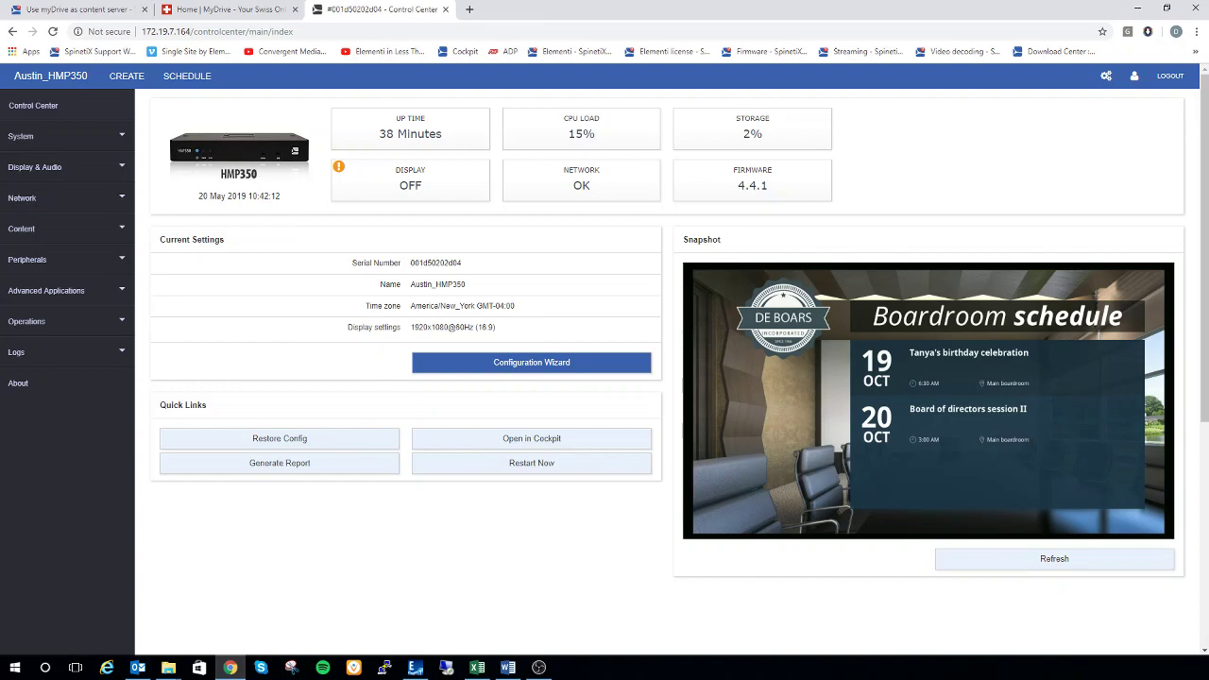
{"action": "left_click", "coordinate": [538, 666]}
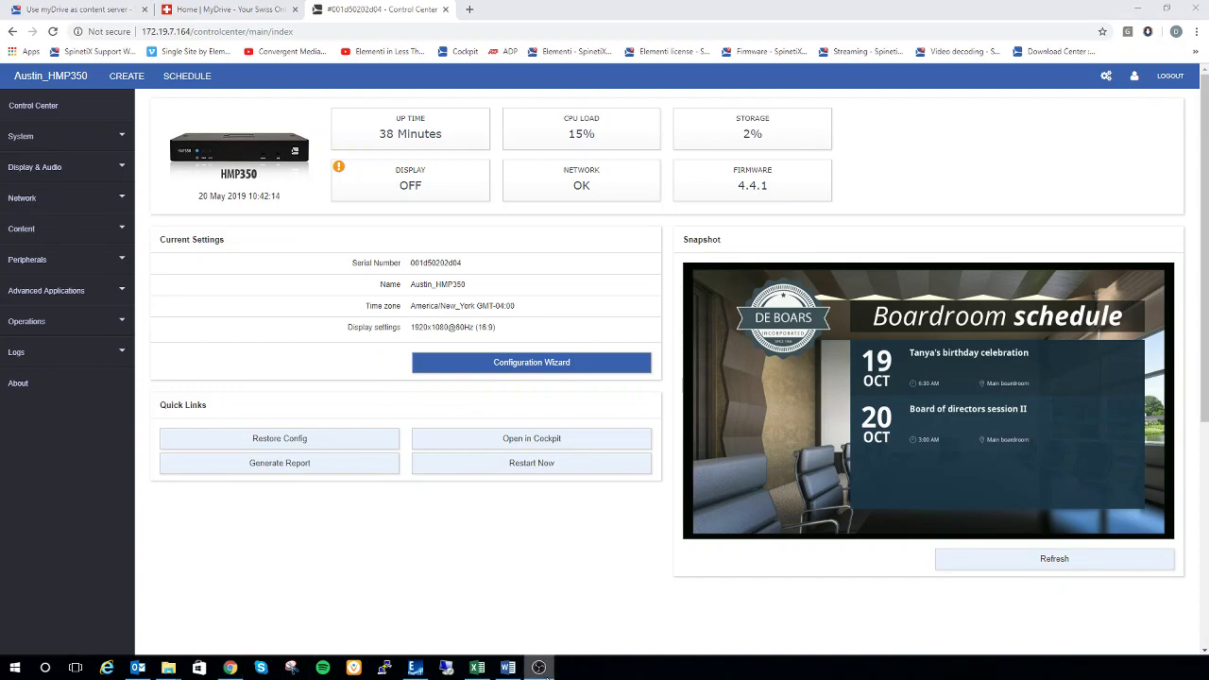